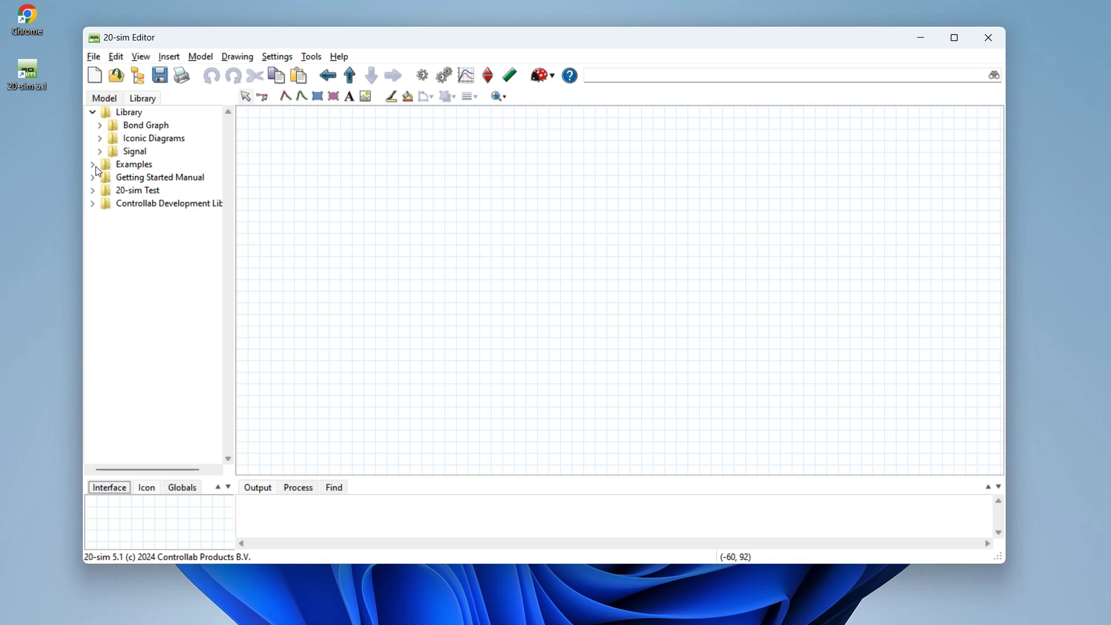
Step: Add the WaveGenerator-Cosine block from Signal > Sources to the canvas below the Sine block
click(100, 152)
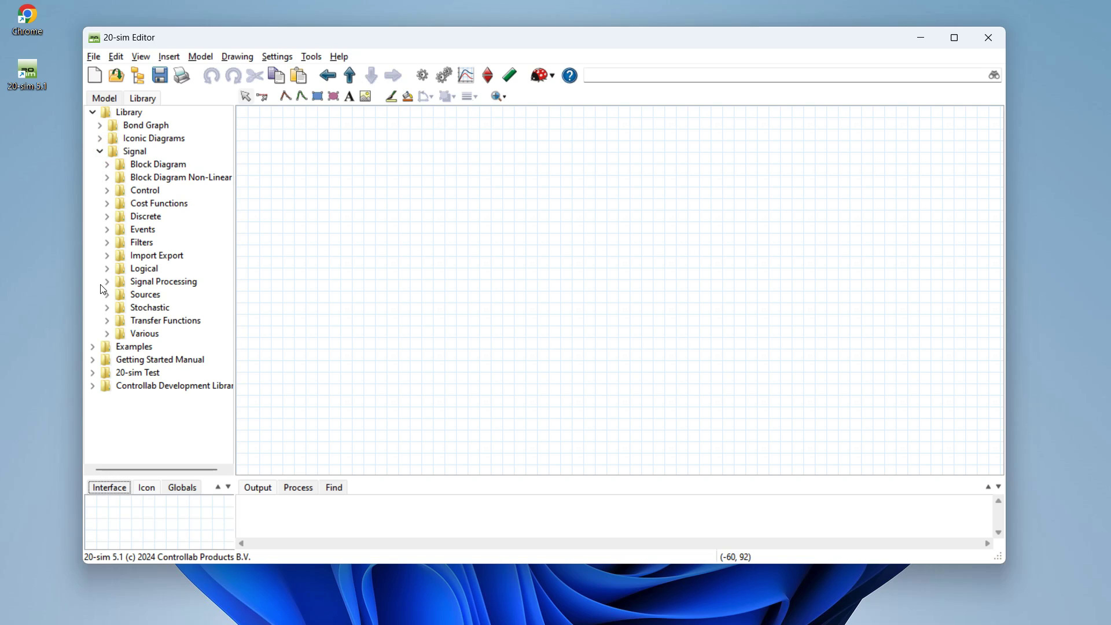
click(107, 295)
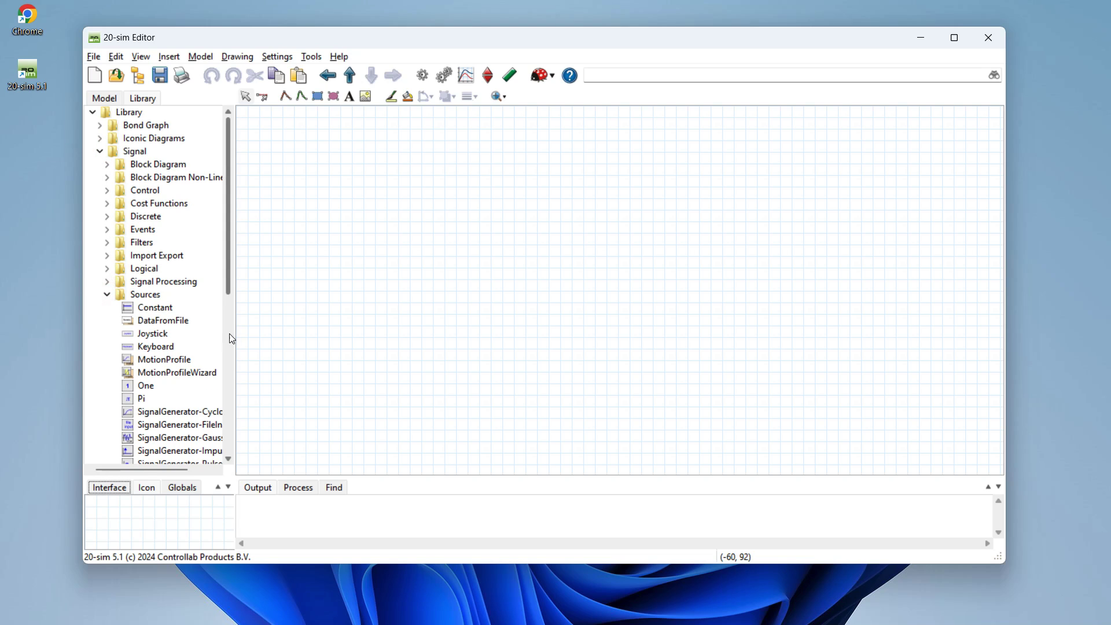
drag(235, 337, 354, 346)
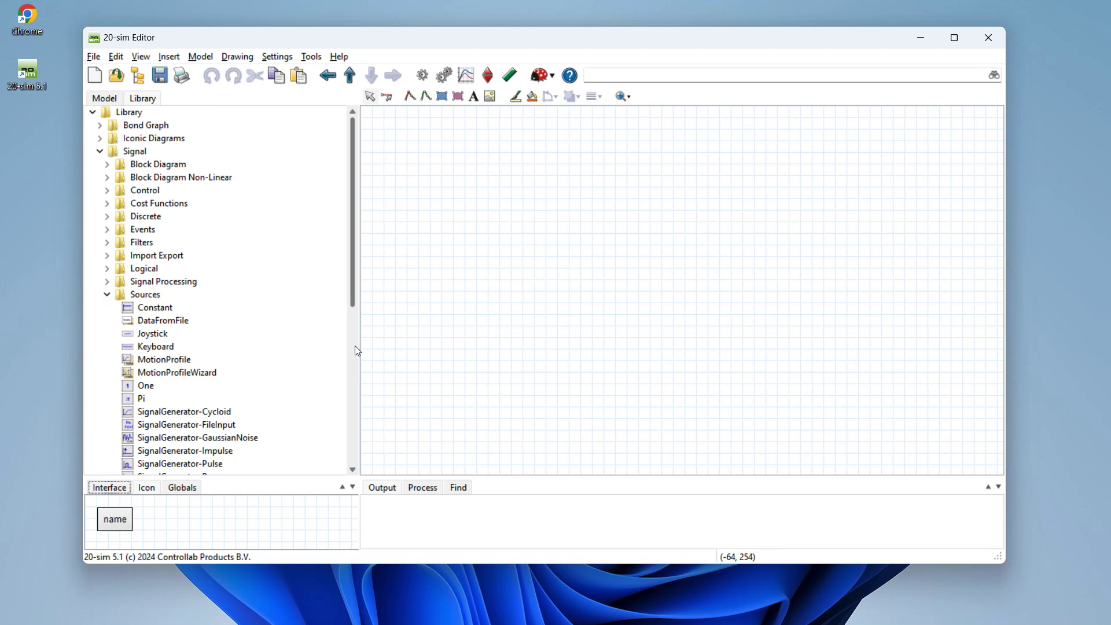
scroll(315, 355, down, 1)
scroll(315, 352, down, 2)
scroll(315, 350, down, 3)
scroll(315, 350, down, 1)
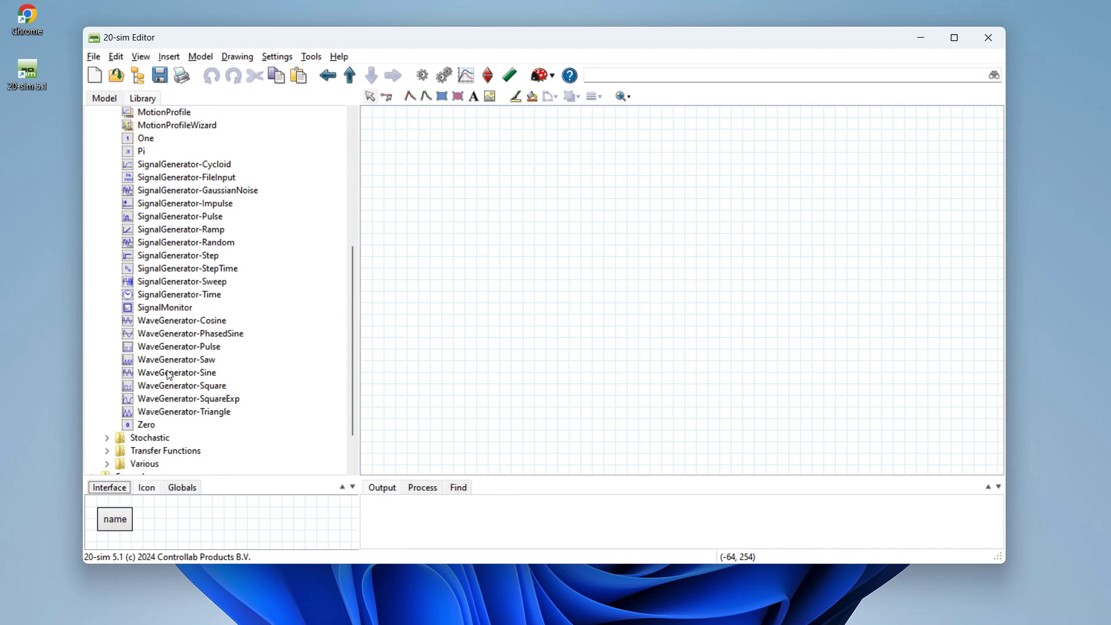
mouse_move(159, 371)
mouse_down()
mouse_move(390, 255)
mouse_move(439, 138)
mouse_up()
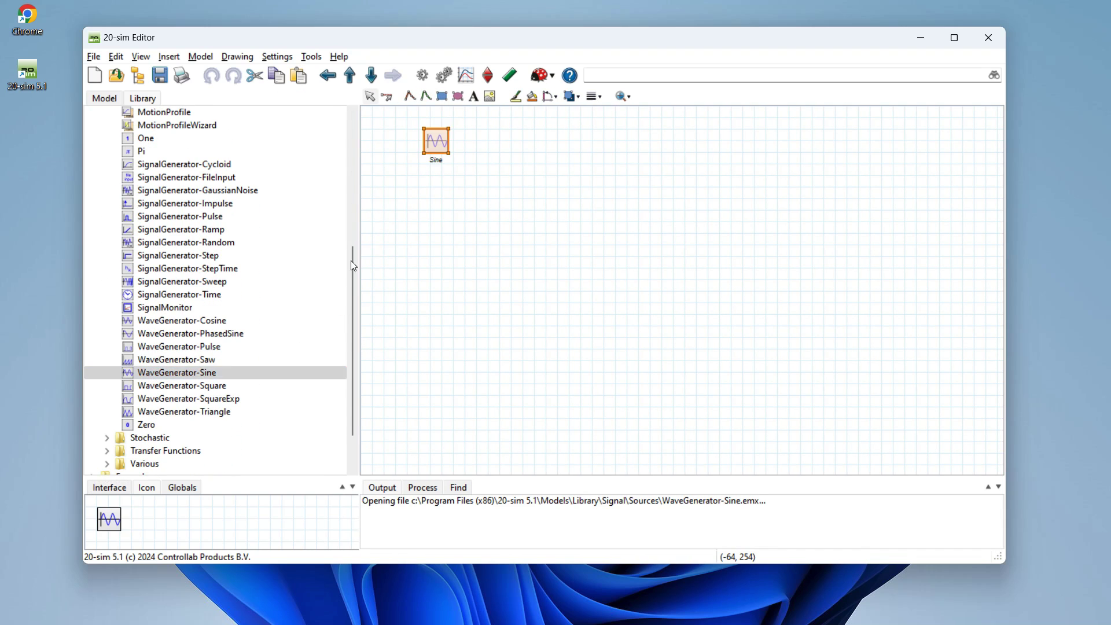
click(169, 323)
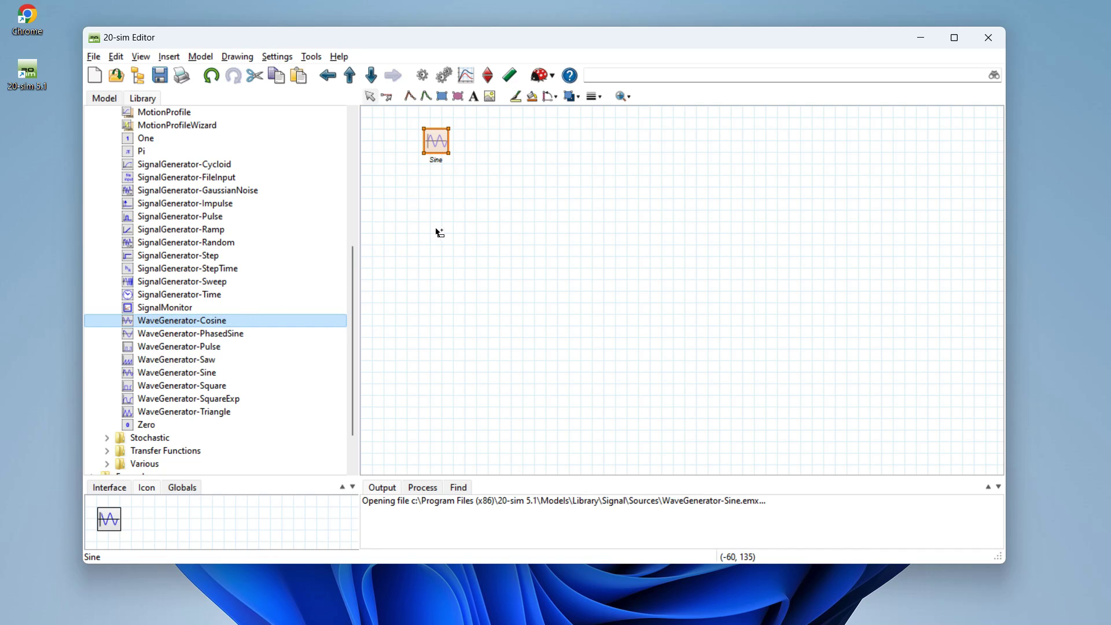
drag(170, 323, 441, 234)
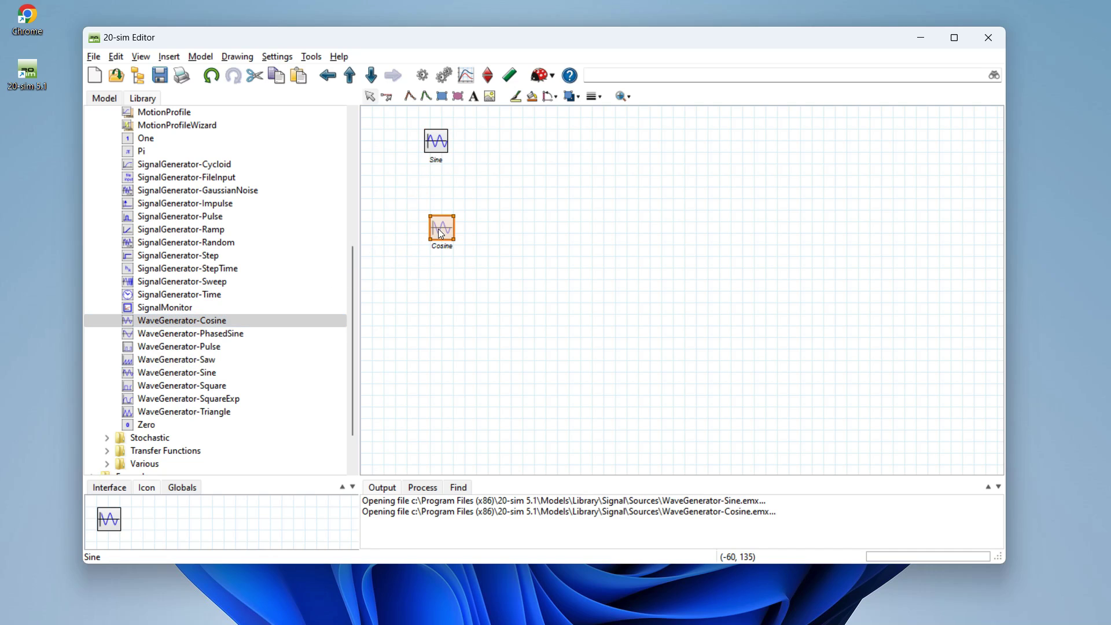
Step: Launch the simulator and bring up the Plot Properties variable chooser for the first curve
click(467, 78)
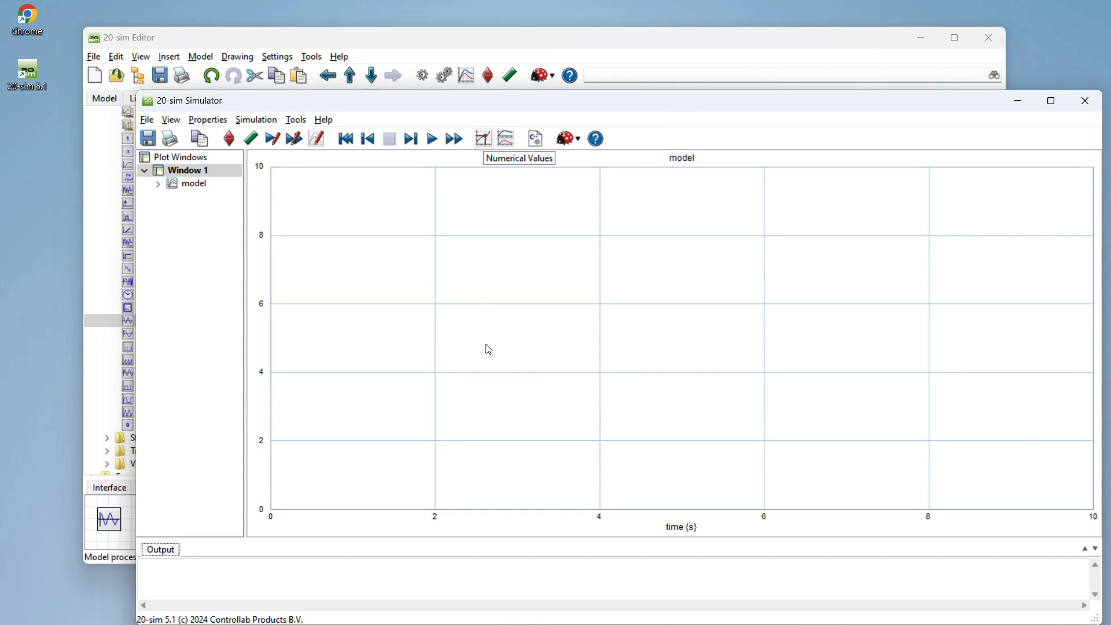
click(207, 120)
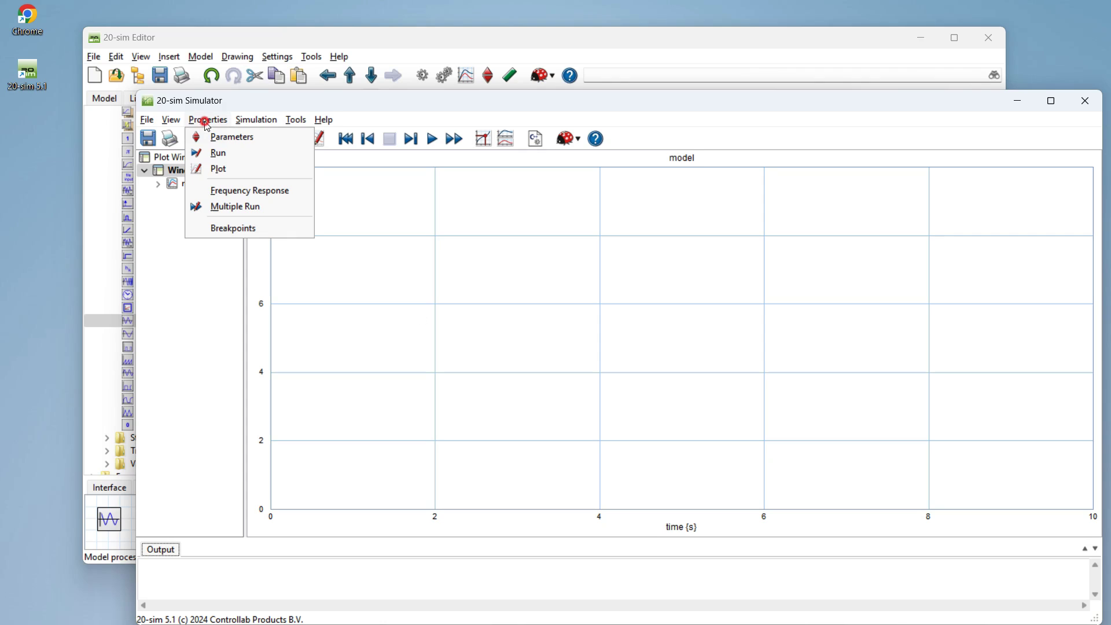
click(208, 170)
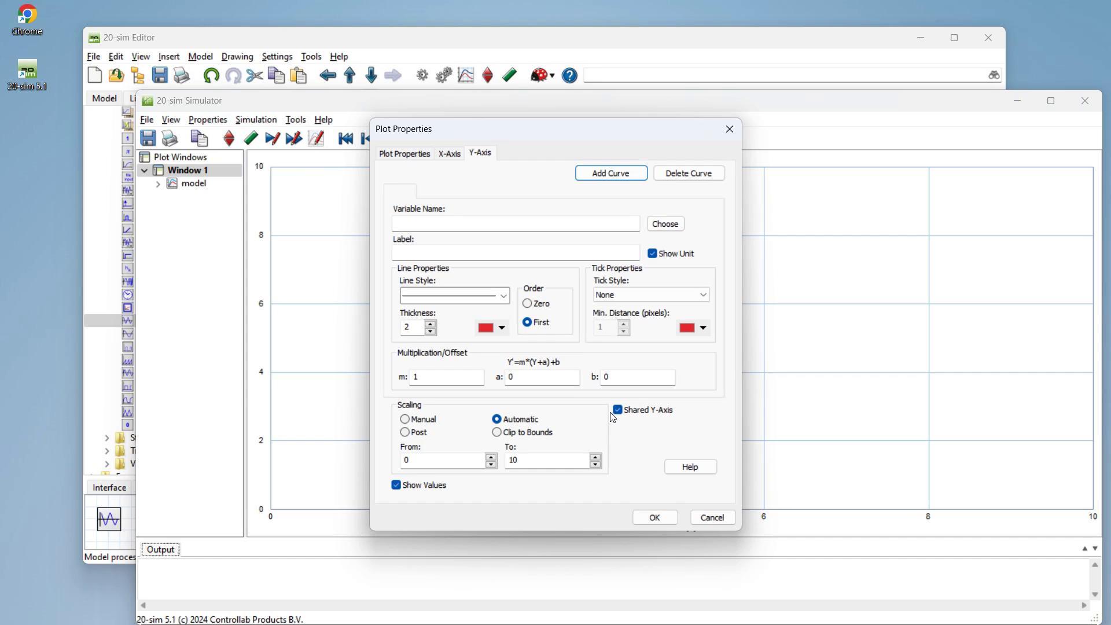
click(665, 225)
Step: Set the first curve to Sine\output with the label 'sine'
click(236, 101)
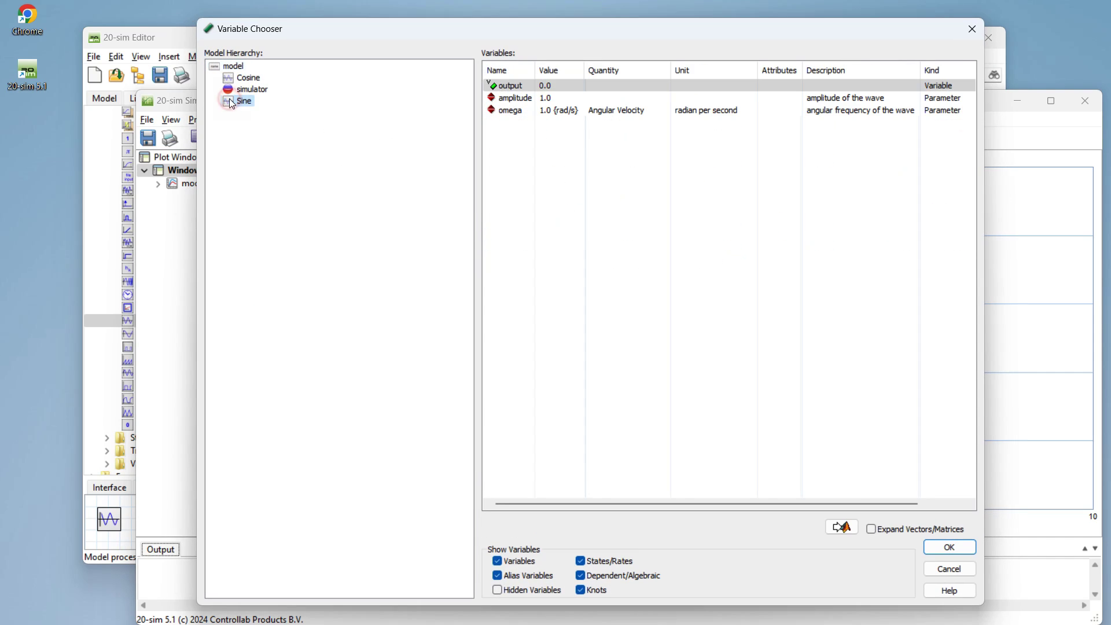
click(512, 85)
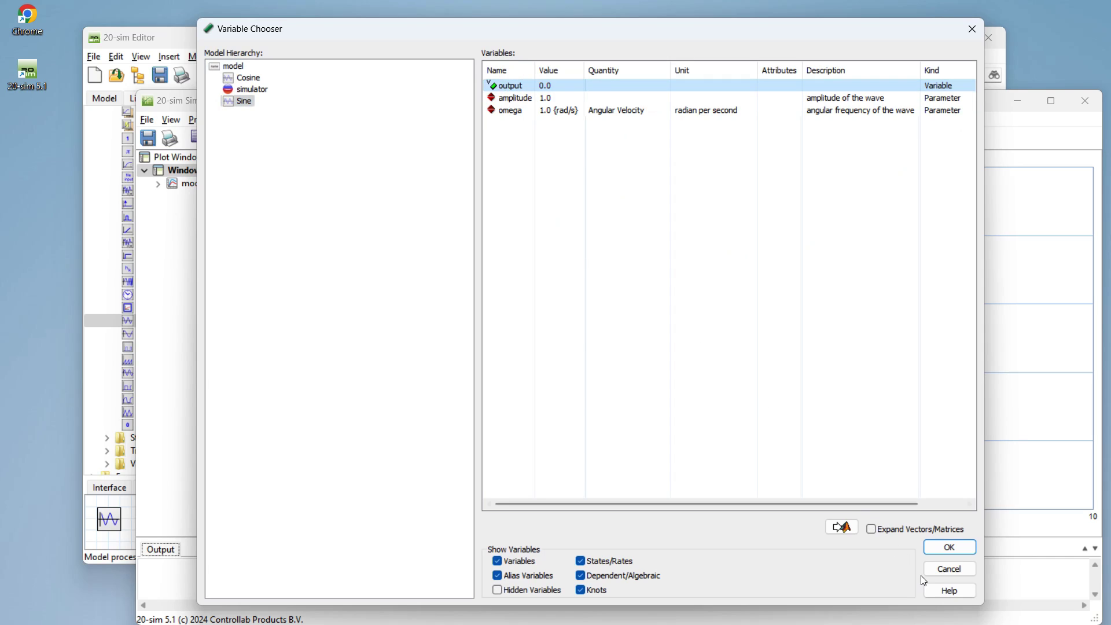
click(939, 552)
drag(441, 251, 350, 257)
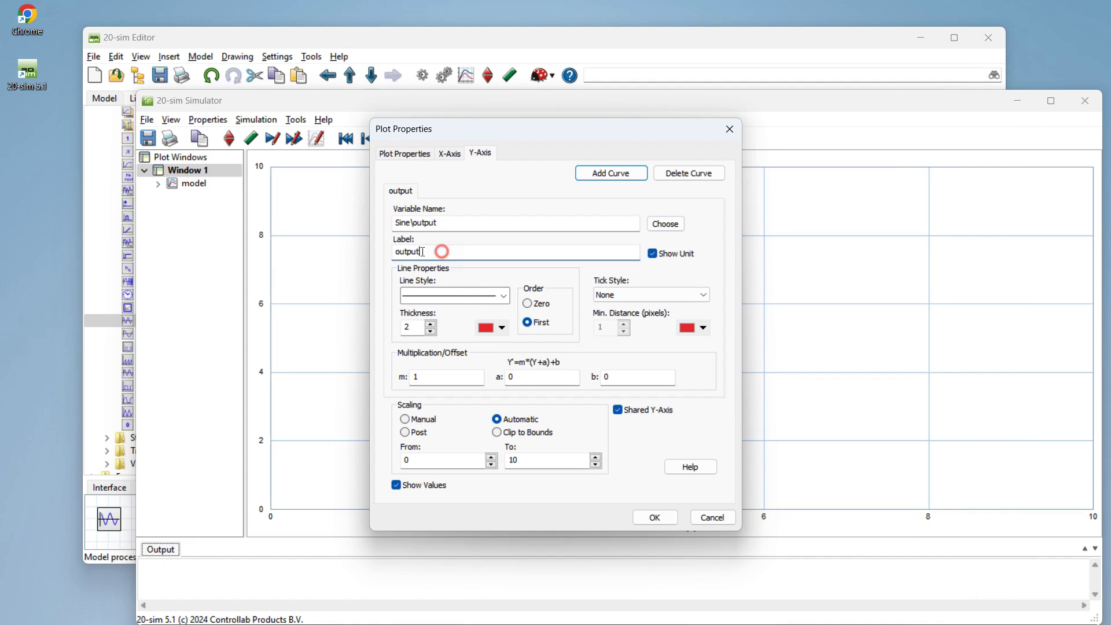
text(sine)
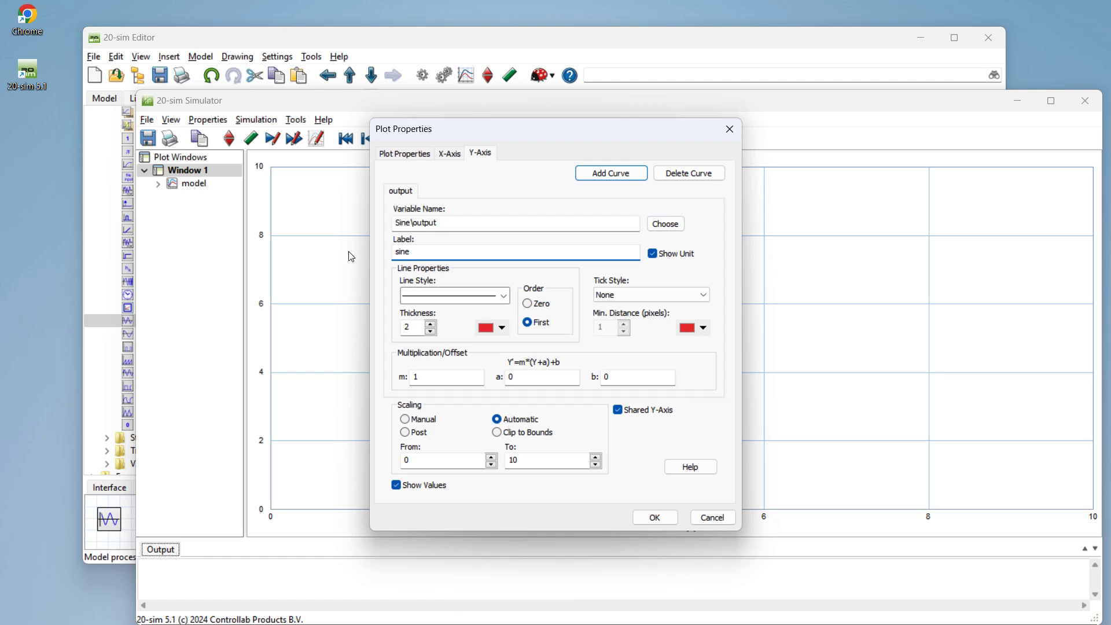
click(604, 174)
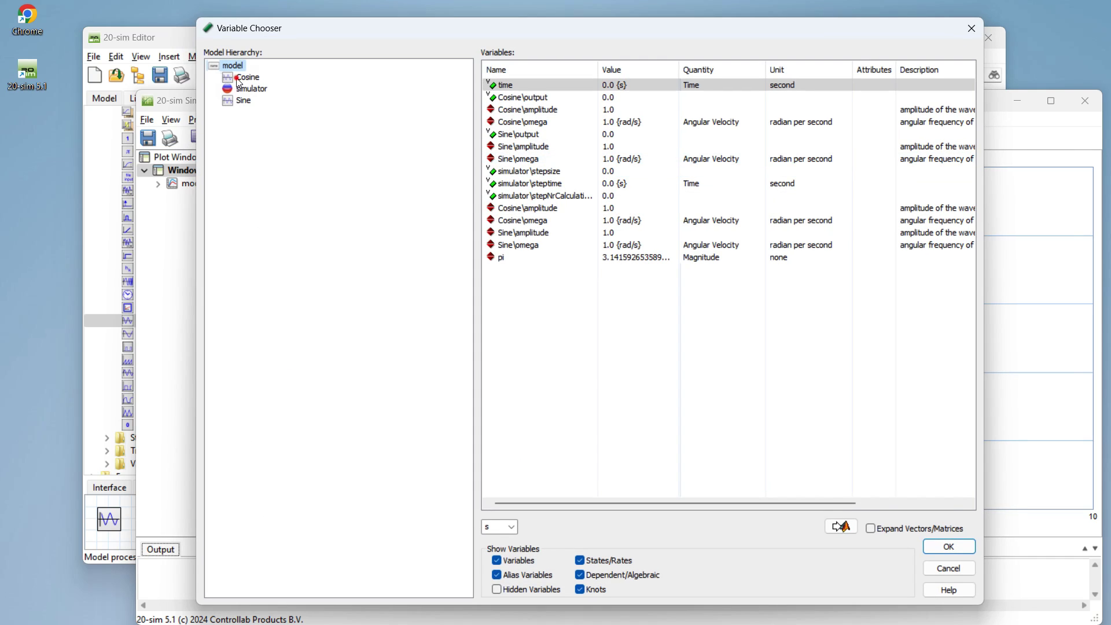
Step: Set the second curve to Cosine\output labelled 'cosine' and apply the plot settings
click(240, 80)
click(507, 88)
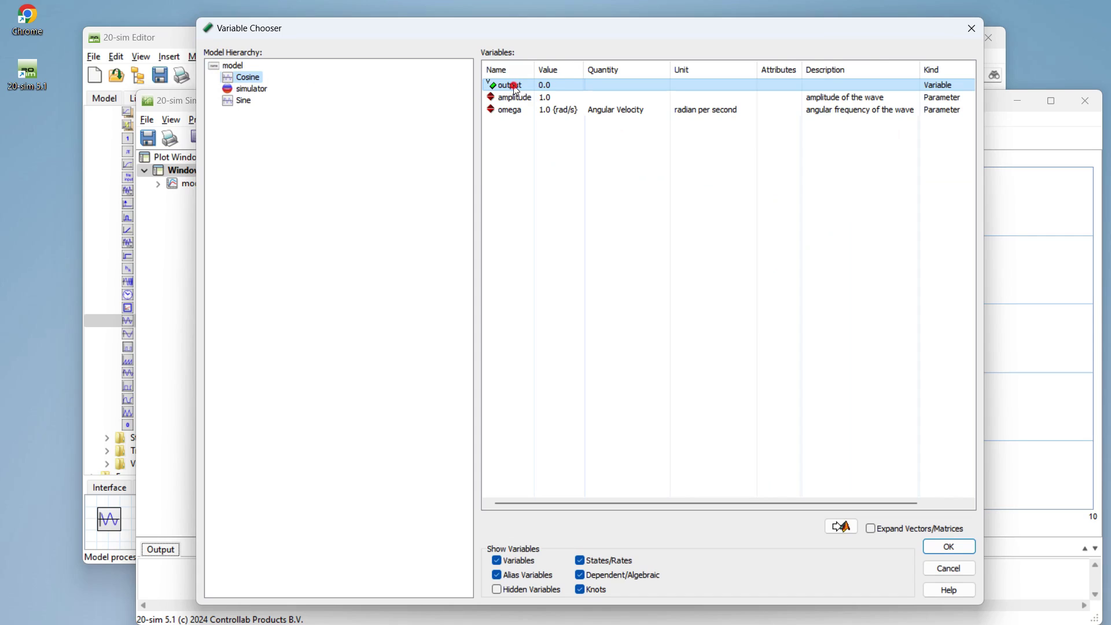
click(948, 546)
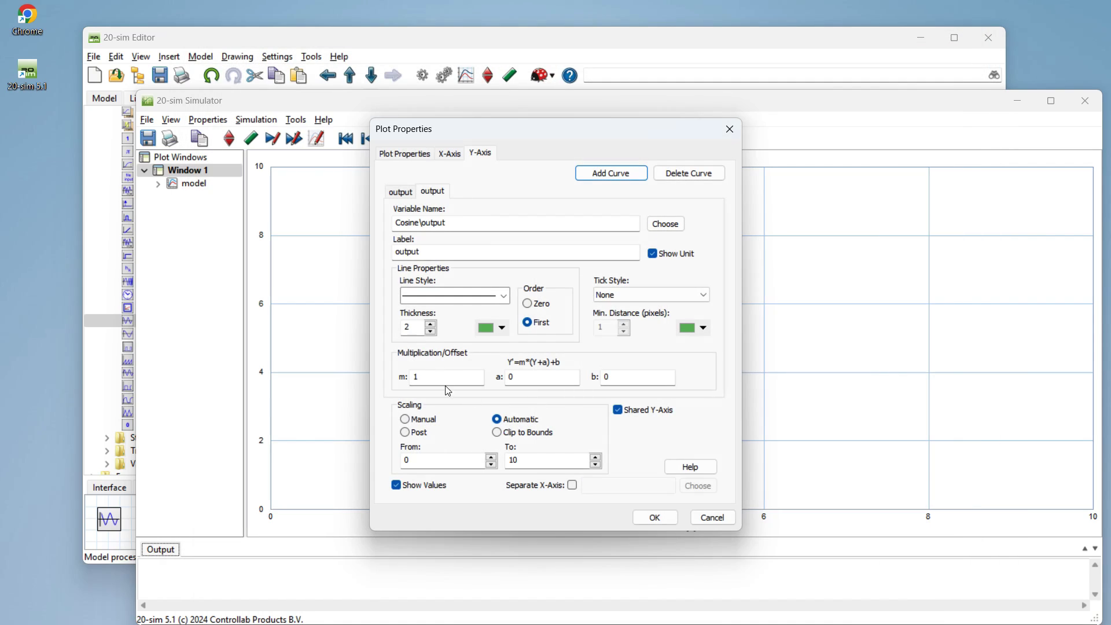
double_click(431, 251)
text(cosine)
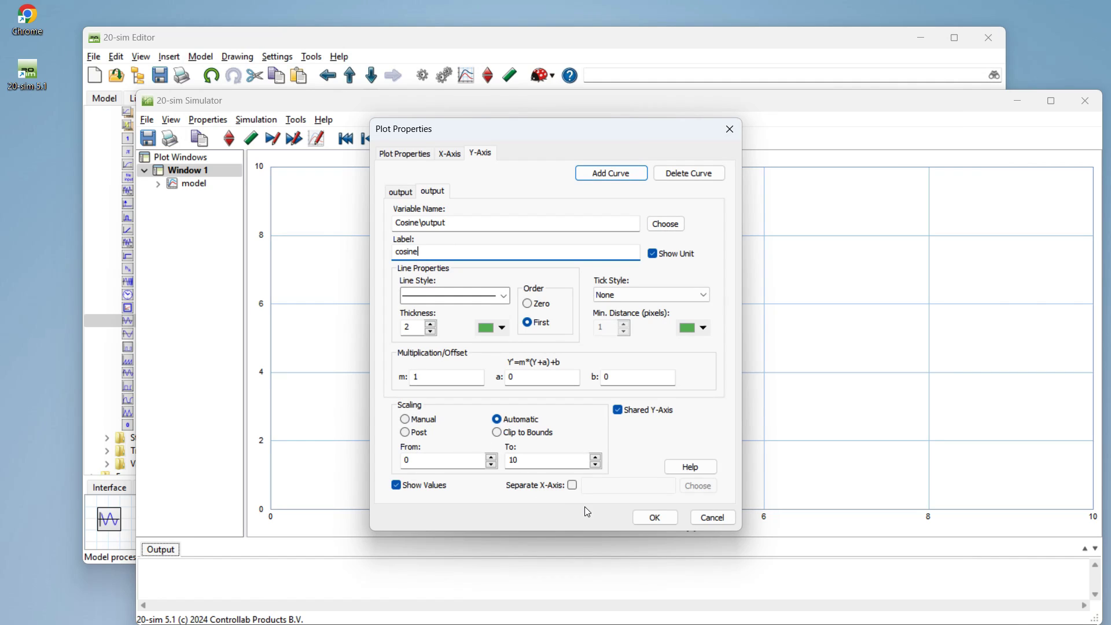
click(654, 518)
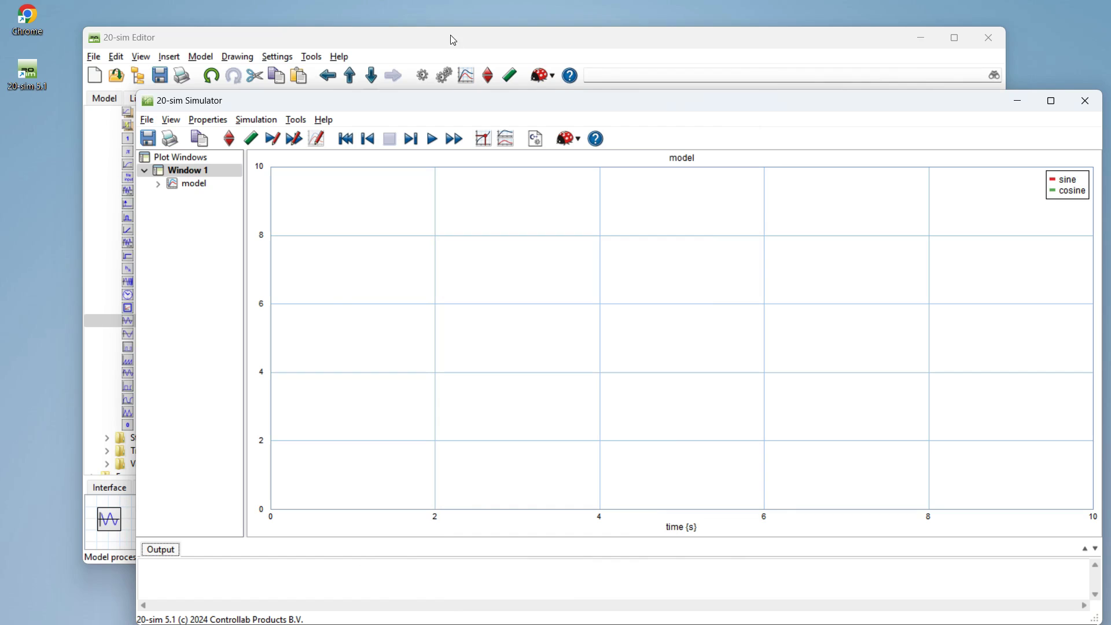
Step: Run the 0–10 s simulation and inspect the model plot's curves in the Plot Windows tree
click(432, 139)
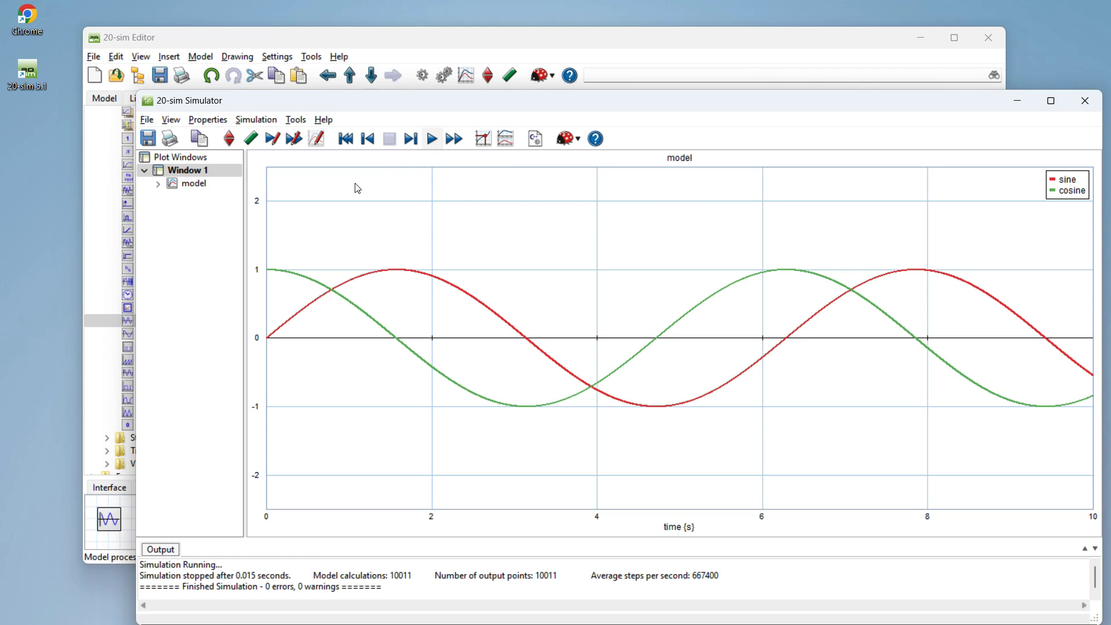
click(158, 185)
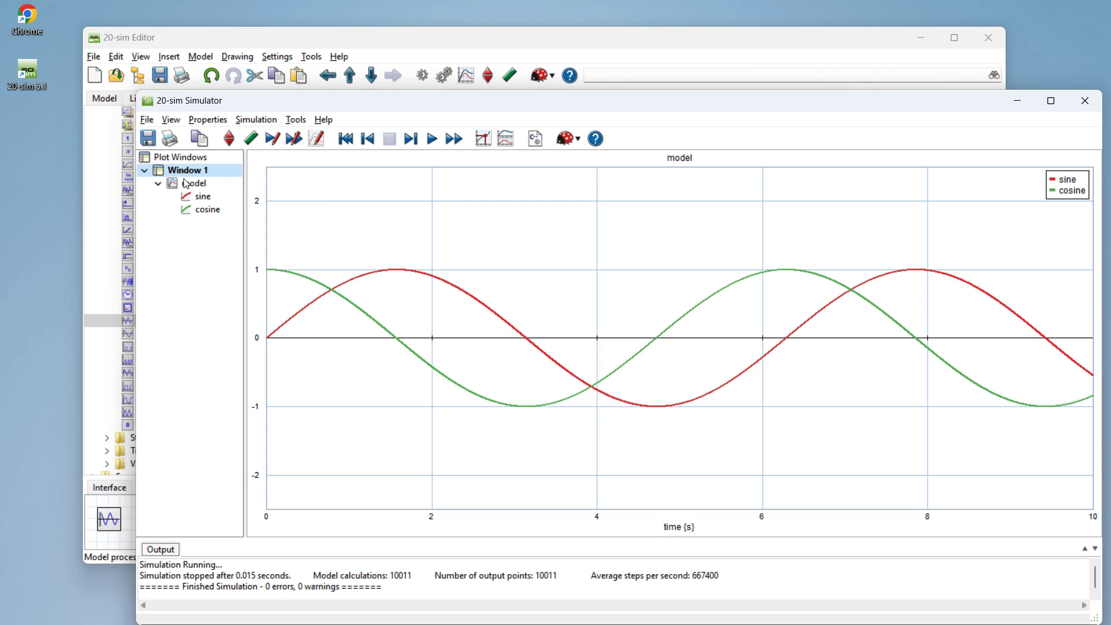
click(186, 184)
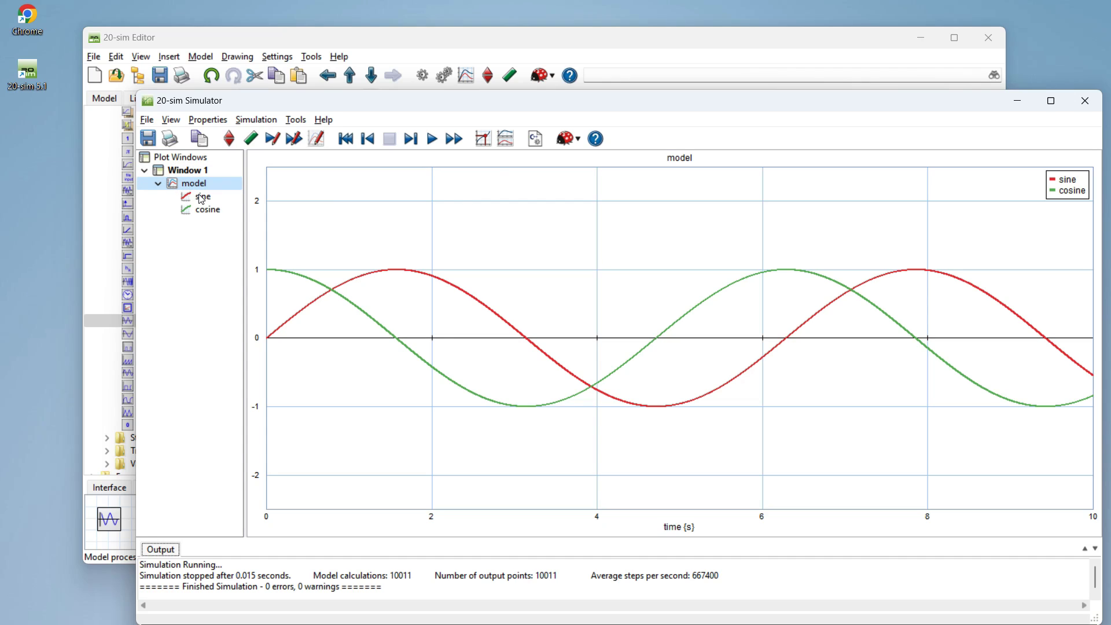
click(202, 198)
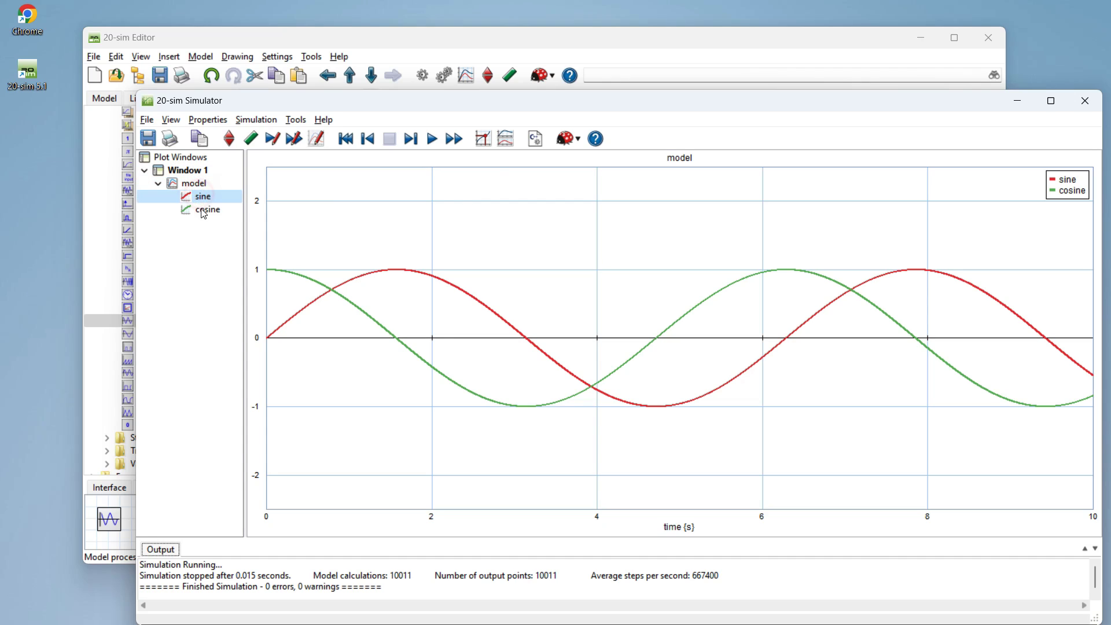
click(191, 173)
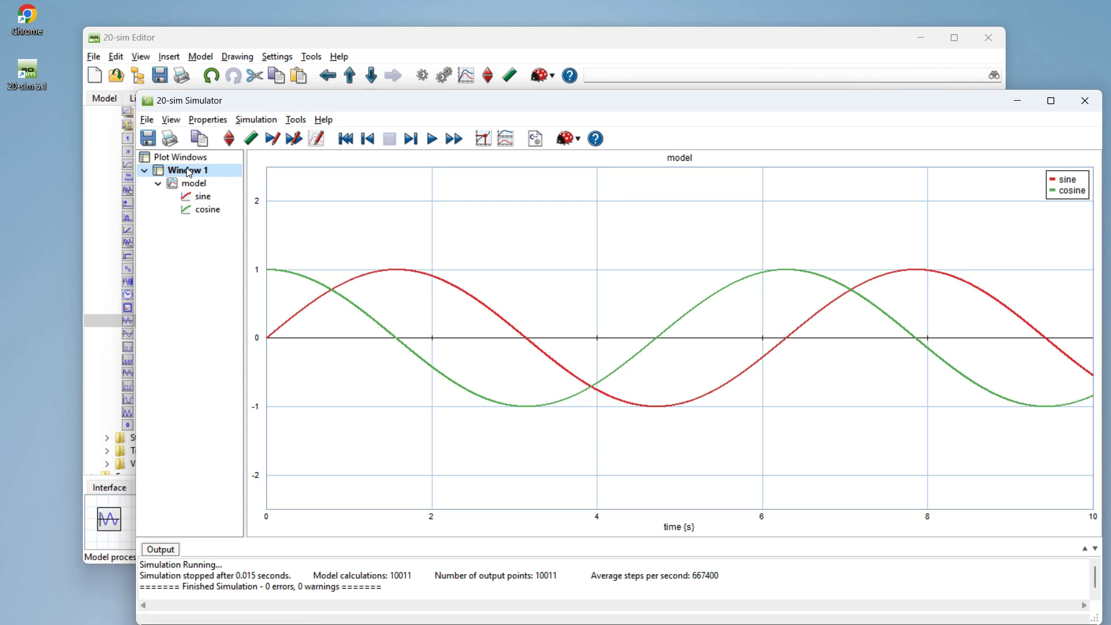
Step: Add a new empty plot to Window 1 and bring up its curve settings
right_click(189, 173)
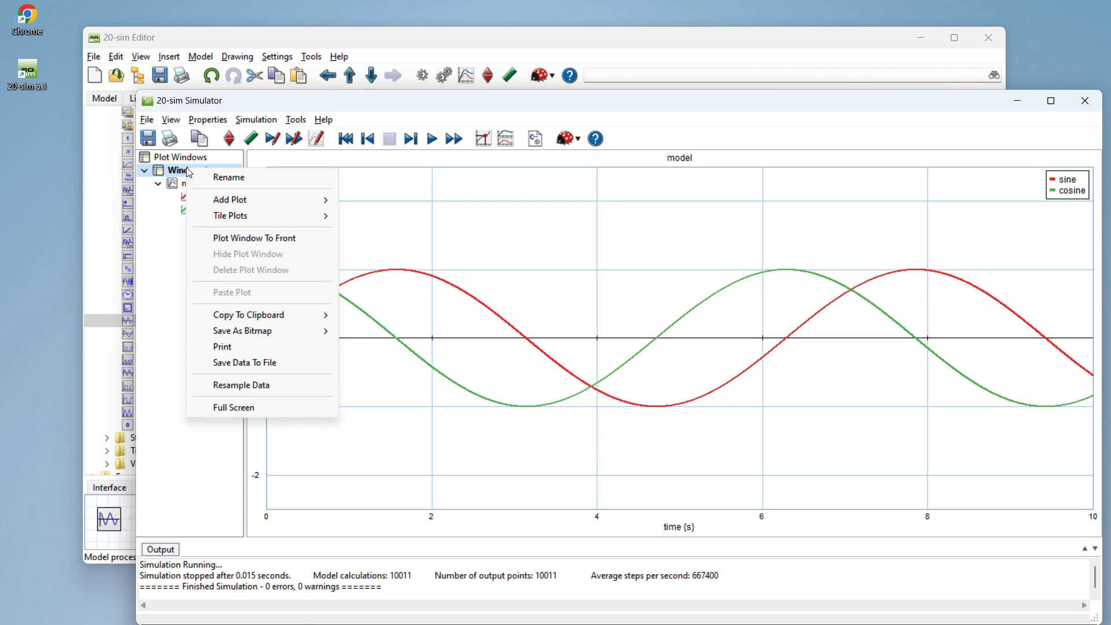
click(383, 202)
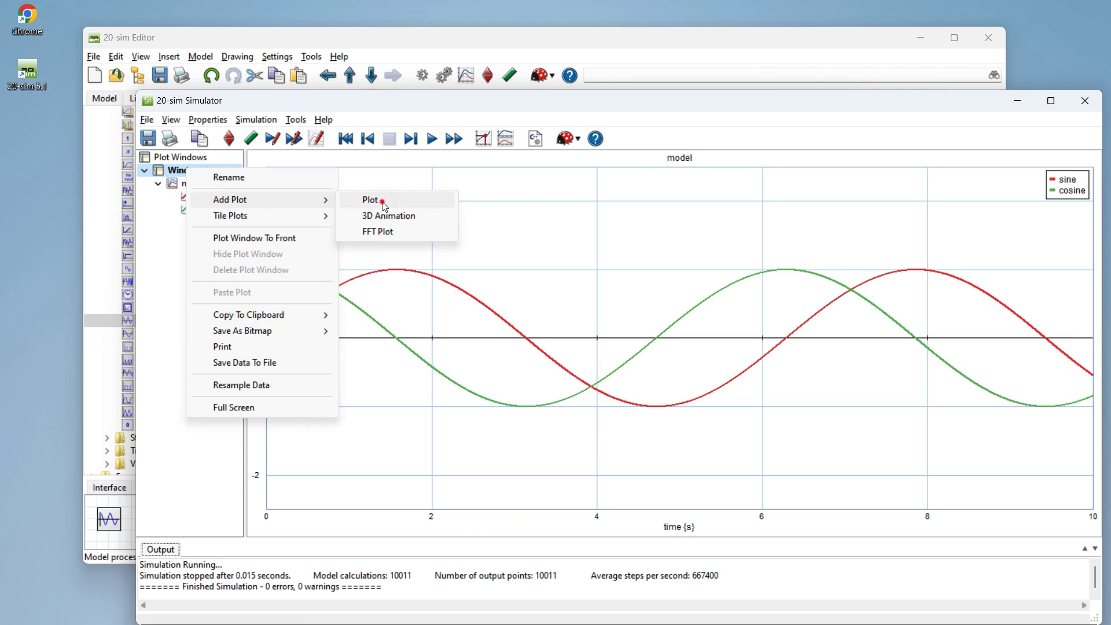
click(158, 223)
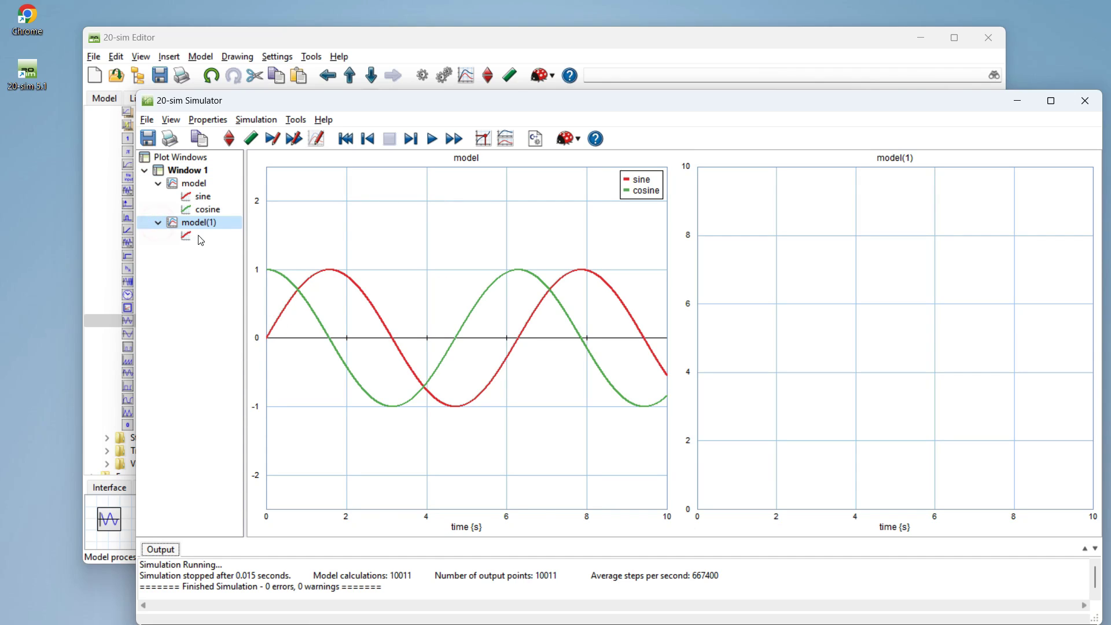
right_click(189, 235)
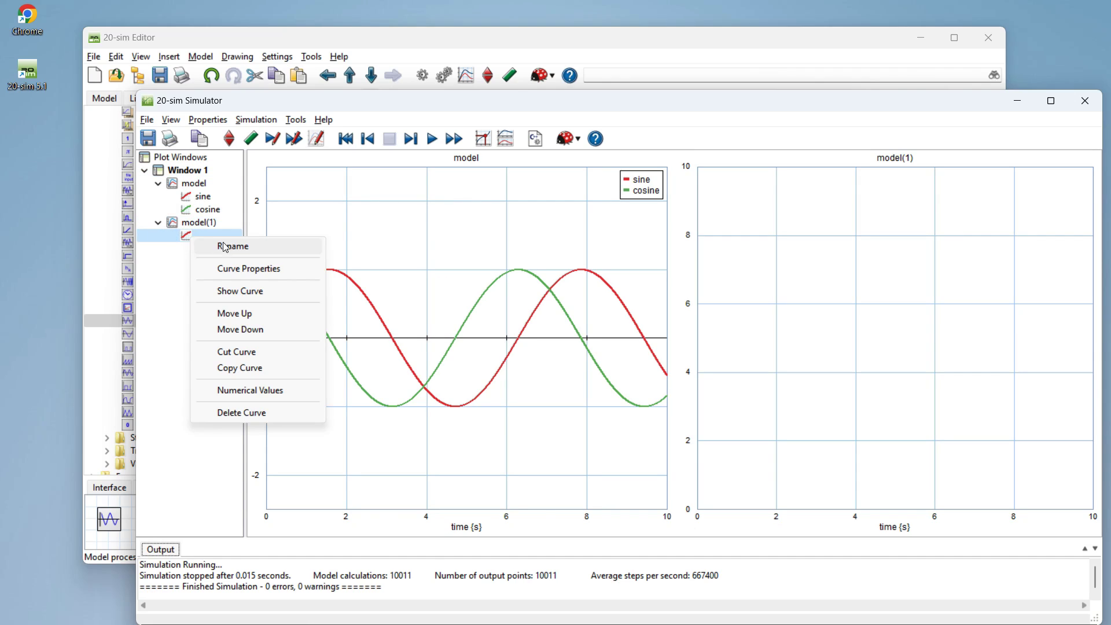
click(236, 266)
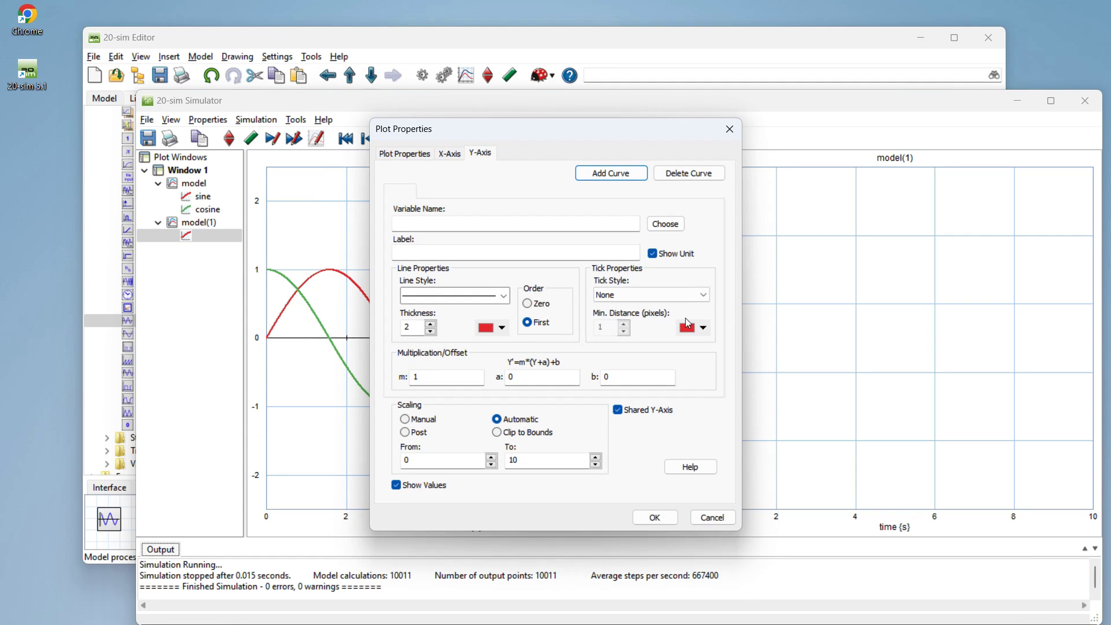
Step: Plot Sine\omega in the new plot and run the simulation to show a flat line at 1
click(665, 222)
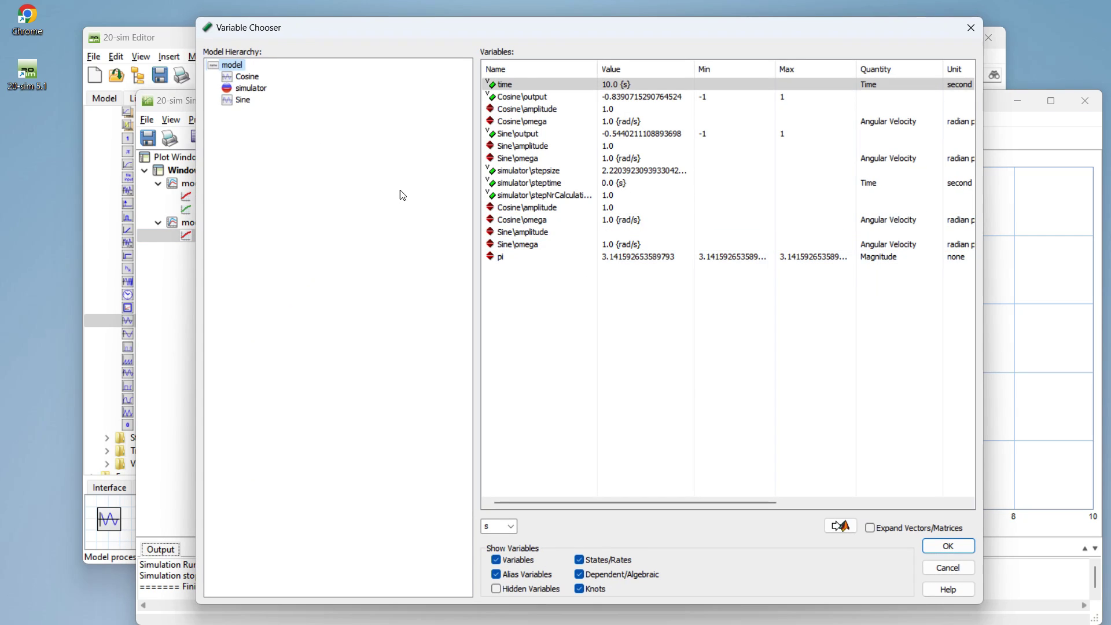
click(243, 100)
click(511, 98)
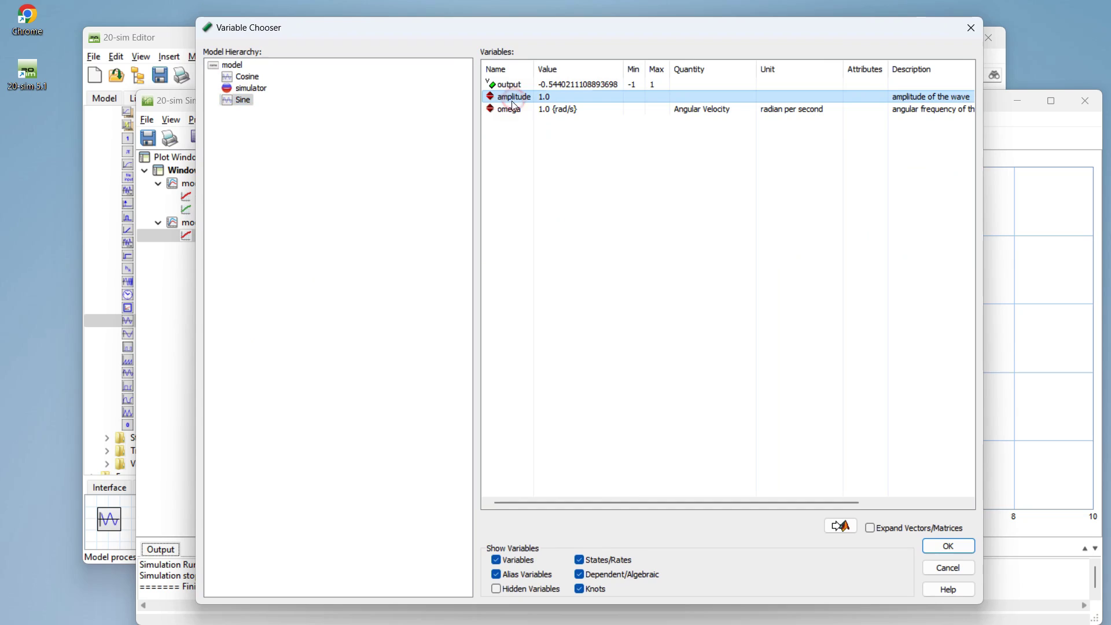
click(511, 110)
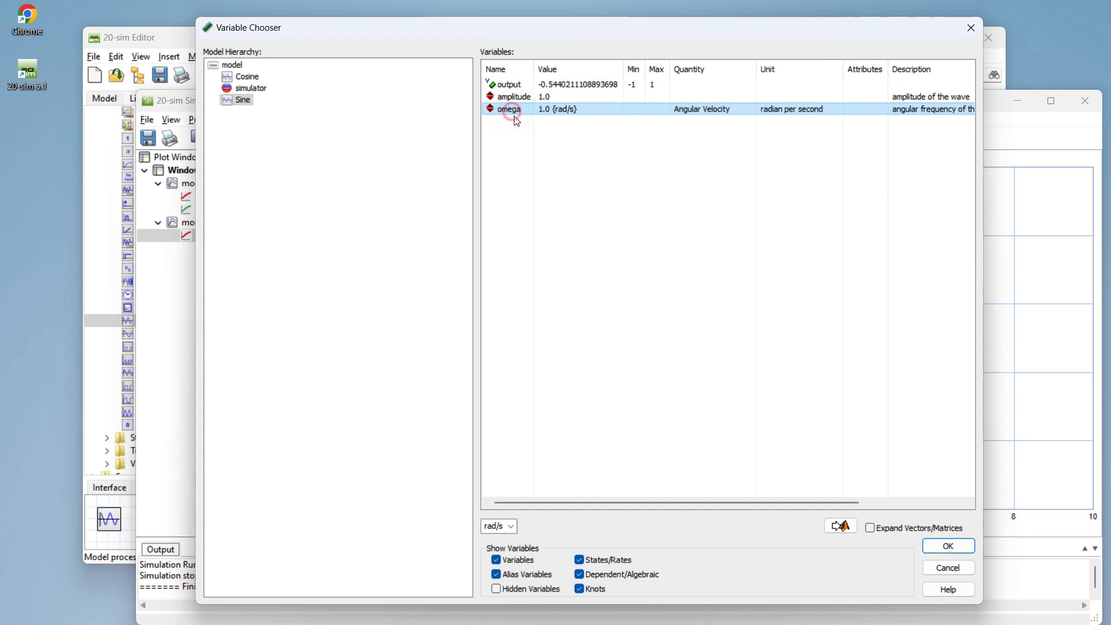
click(932, 547)
click(652, 519)
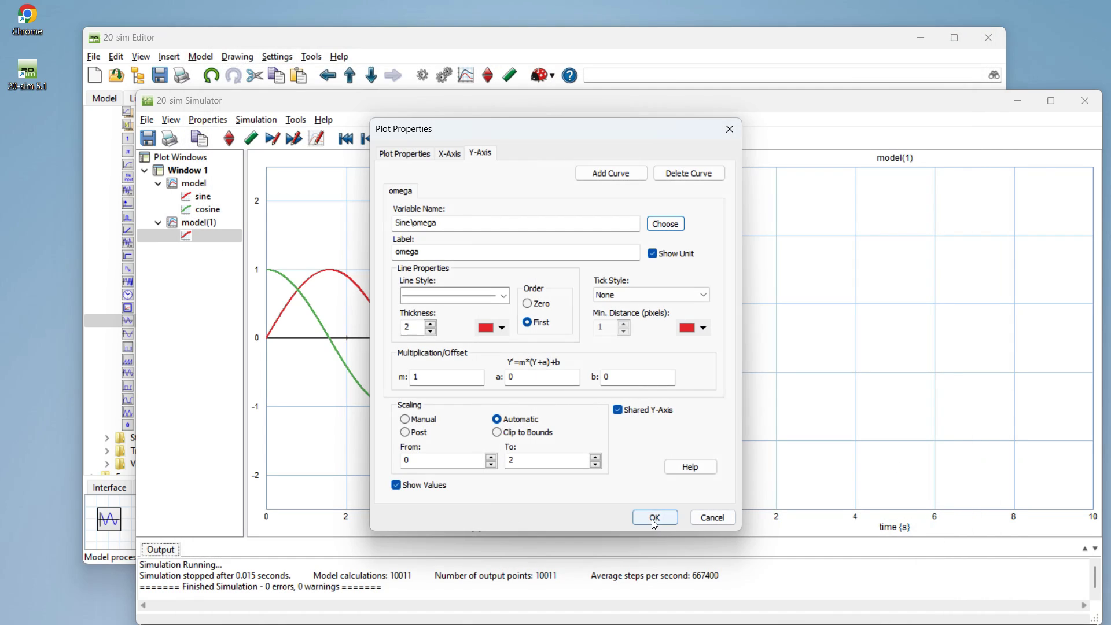
click(431, 140)
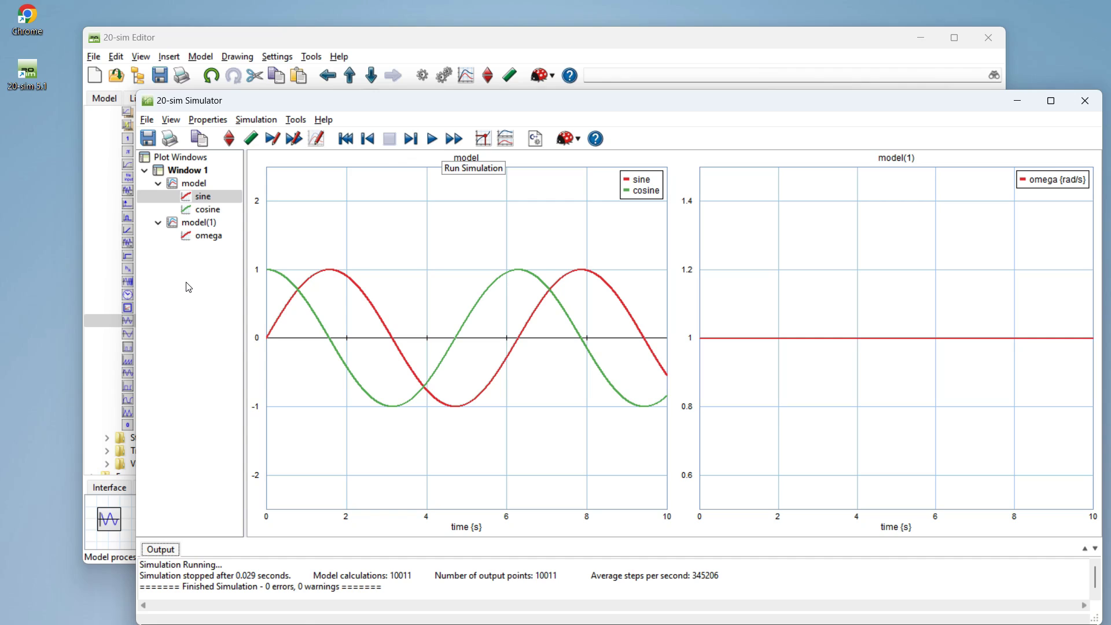
click(184, 172)
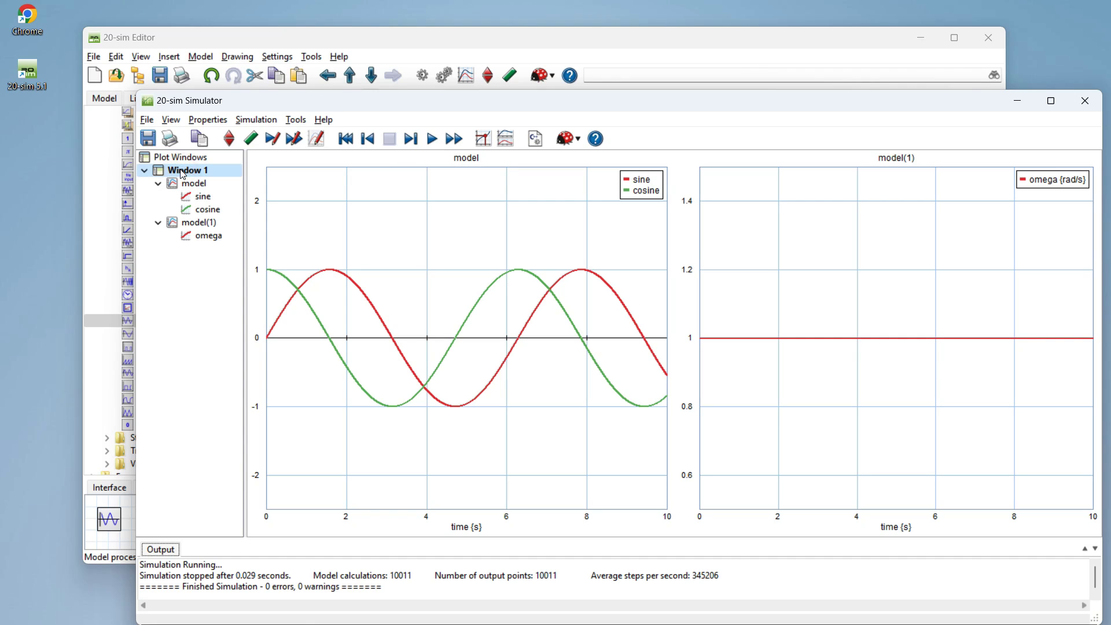
Step: Tile Window 1 vertically and cycle Distribute Curves back to sine/cosine above omega
right_click(184, 172)
mouse_move(224, 217)
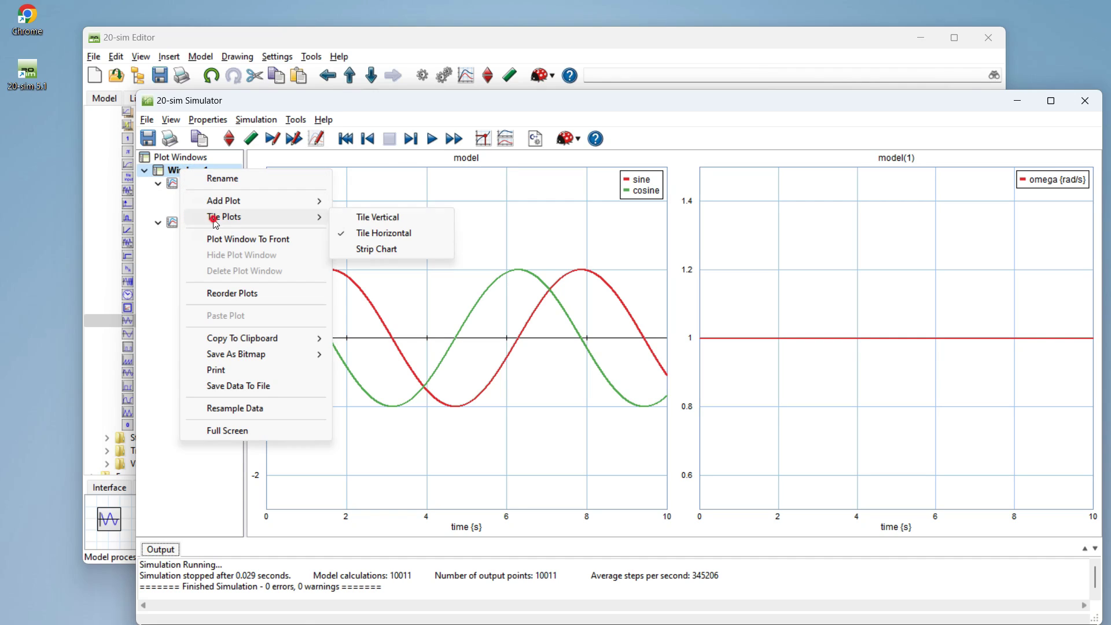
click(385, 224)
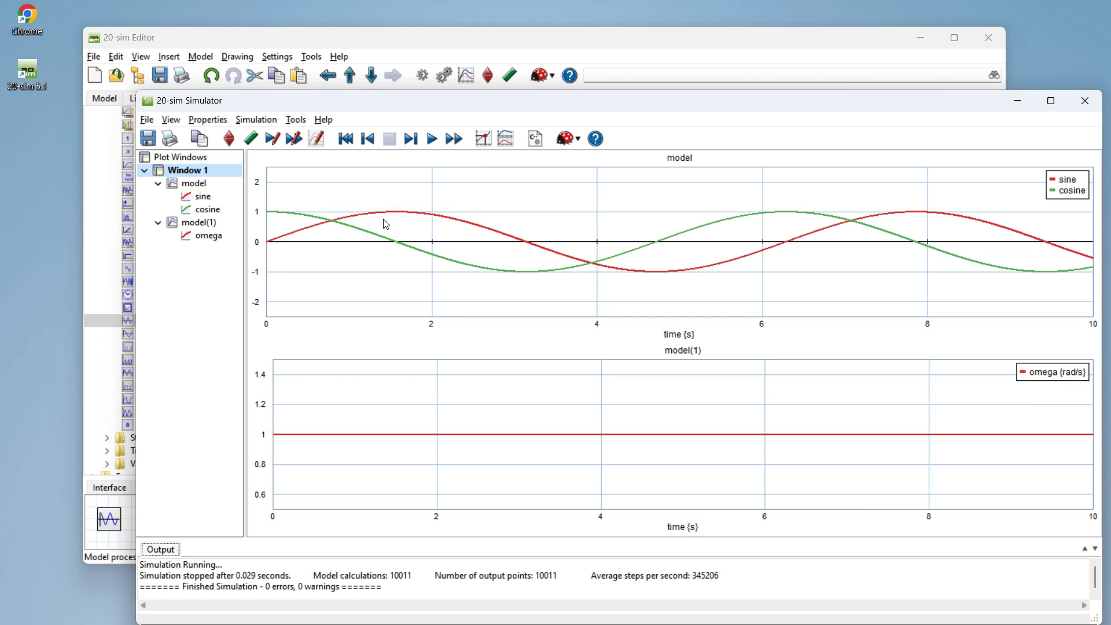
click(507, 139)
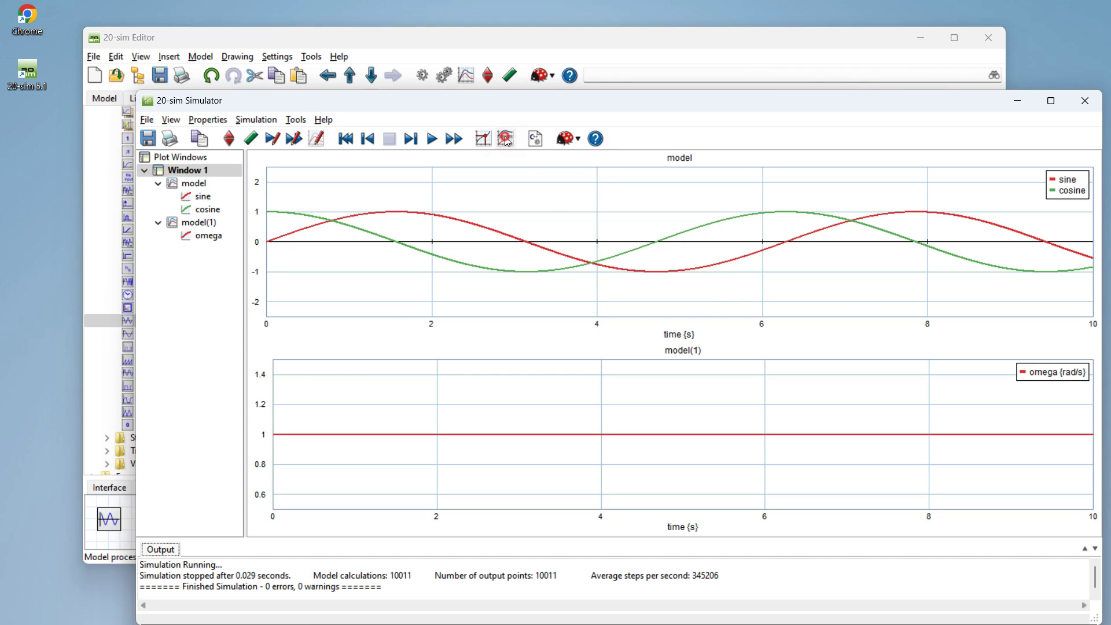
click(505, 139)
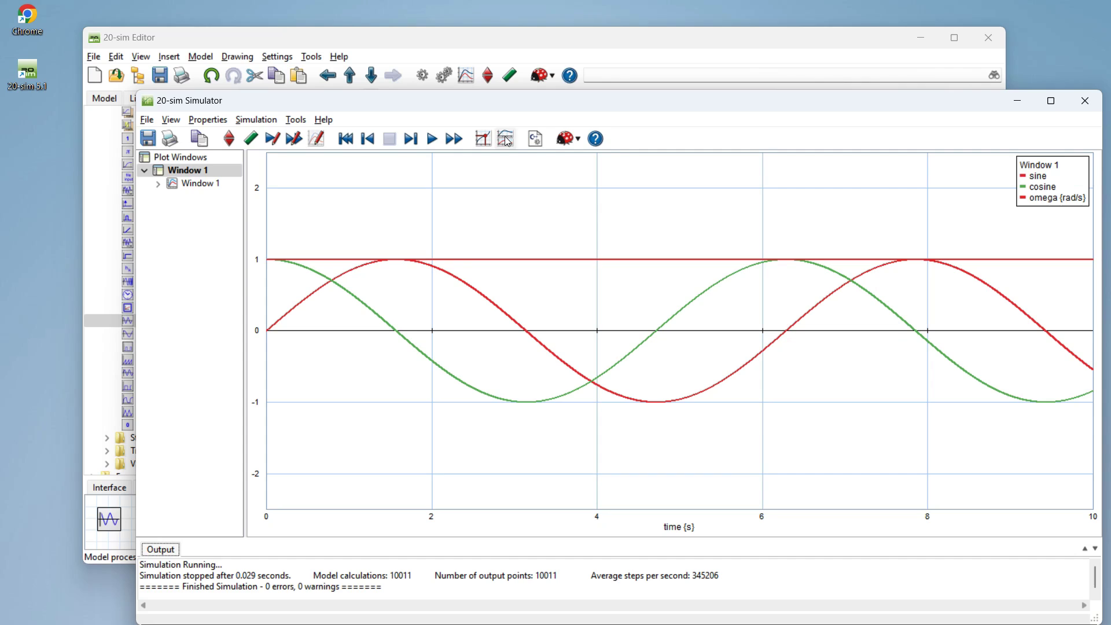
click(506, 139)
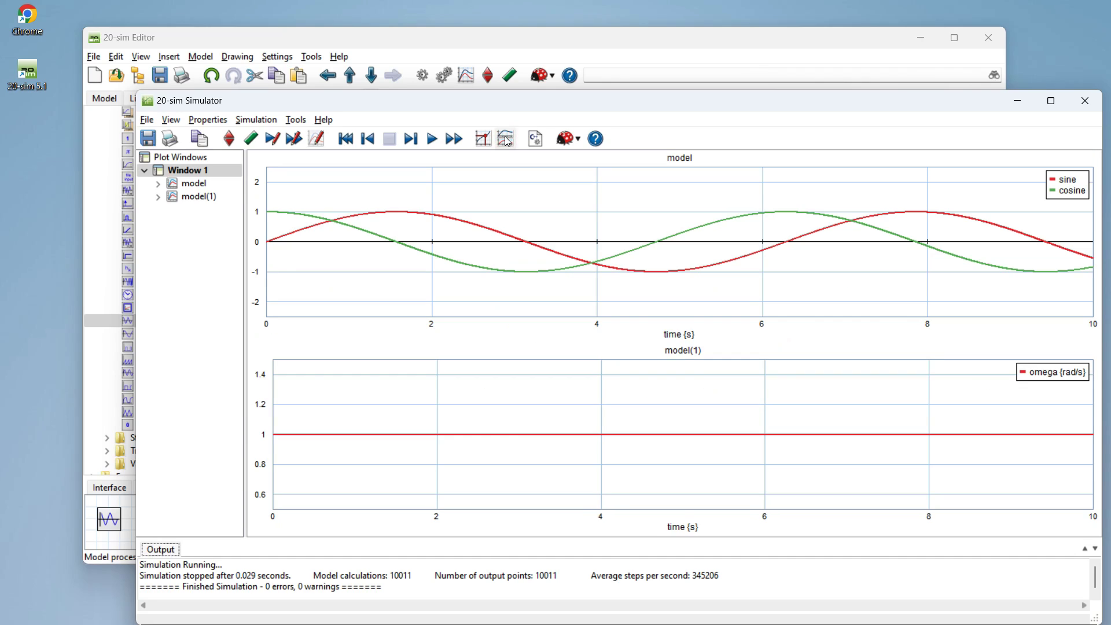
click(506, 139)
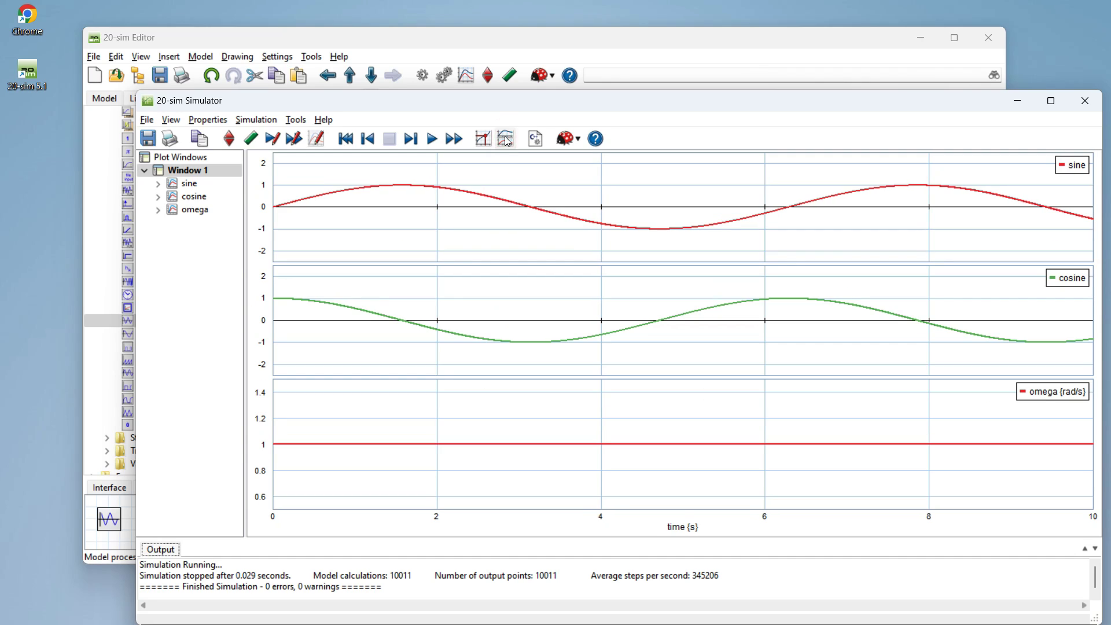
click(506, 139)
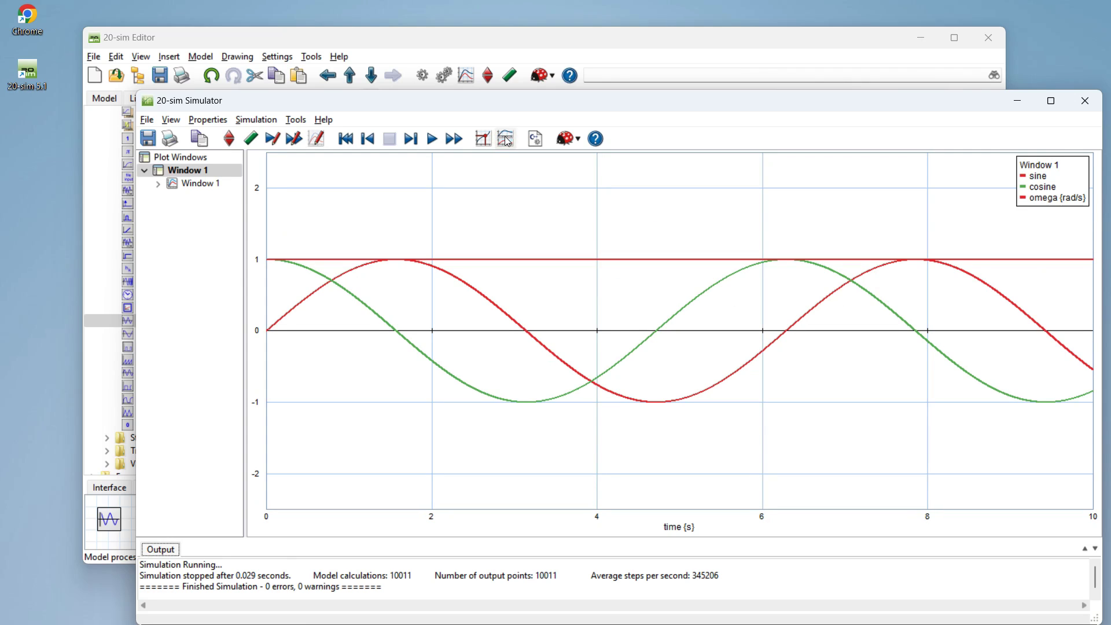
click(506, 139)
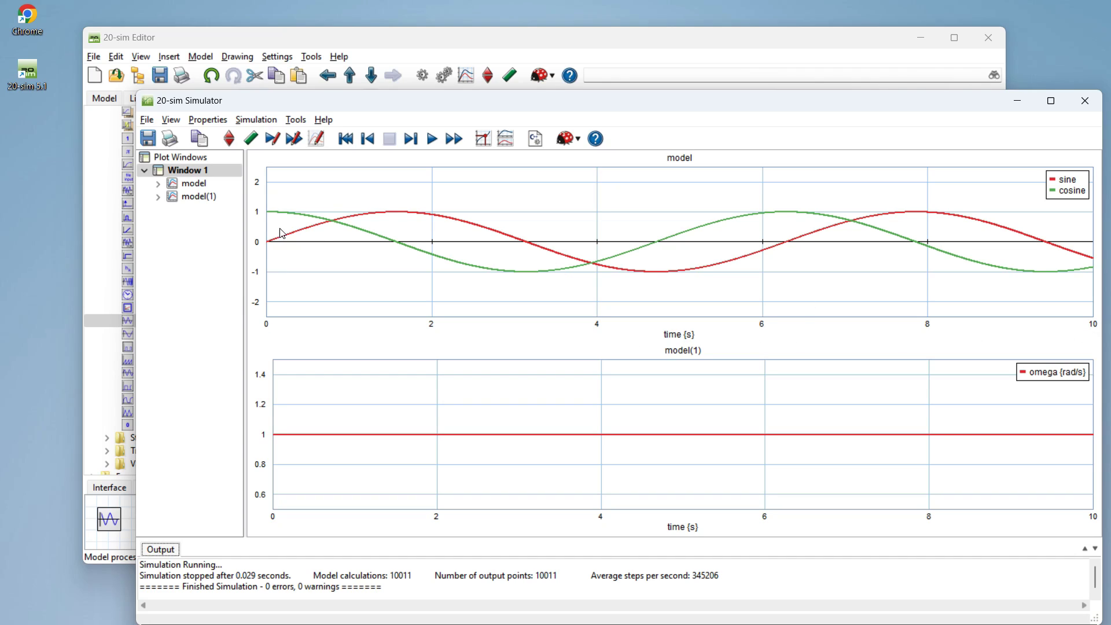
click(193, 122)
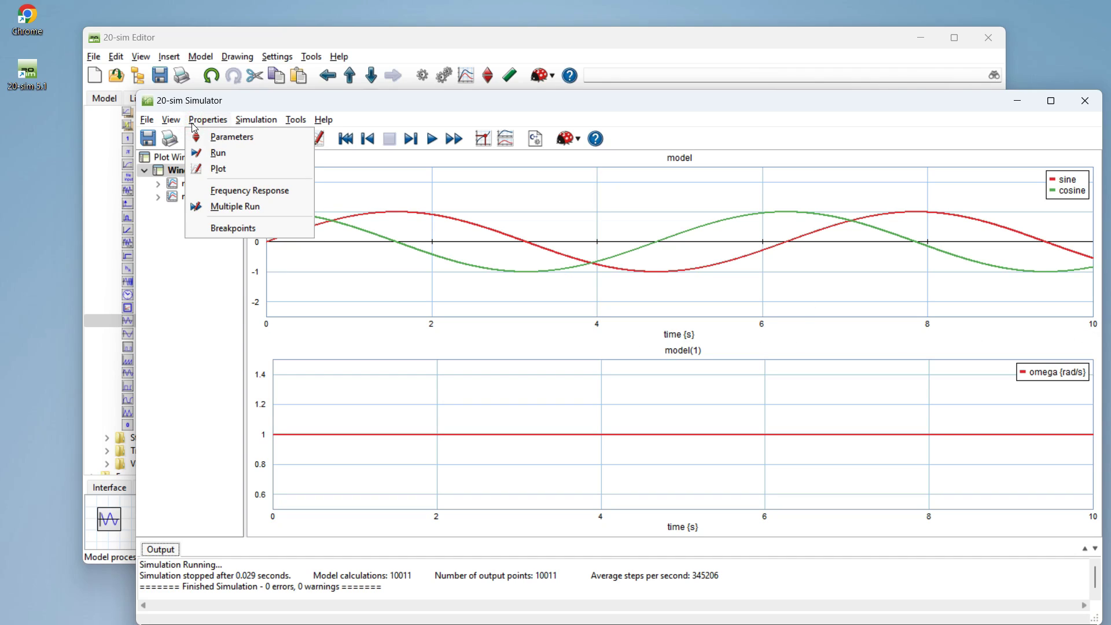
Step: Change the simulation finish time from 10 to 20 seconds in the Run properties
click(201, 154)
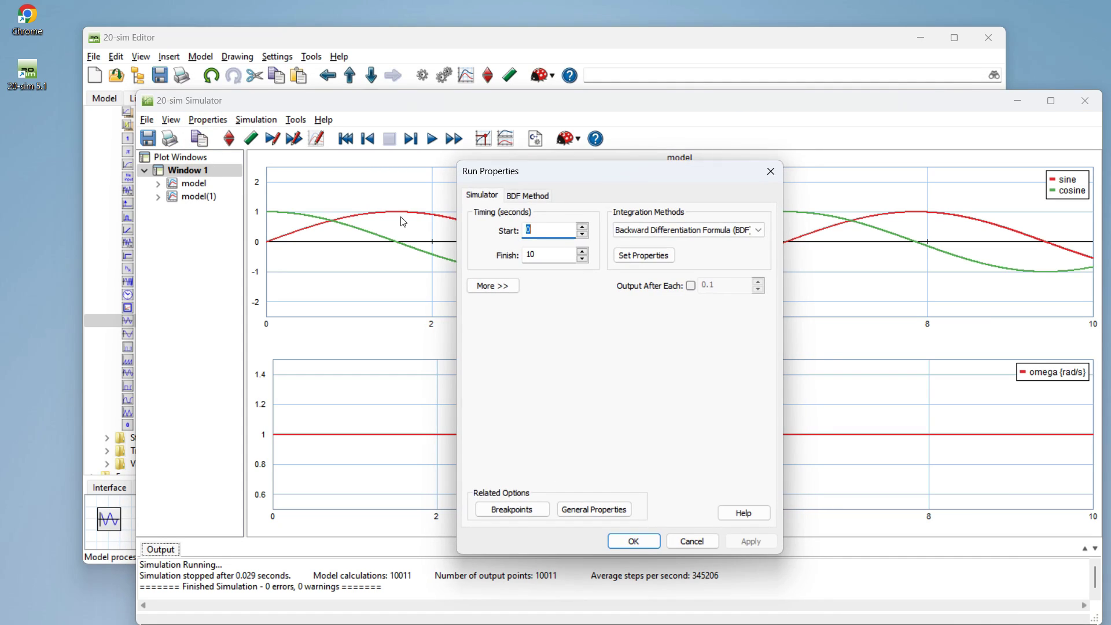
click(544, 226)
click(550, 253)
text(20)
click(632, 541)
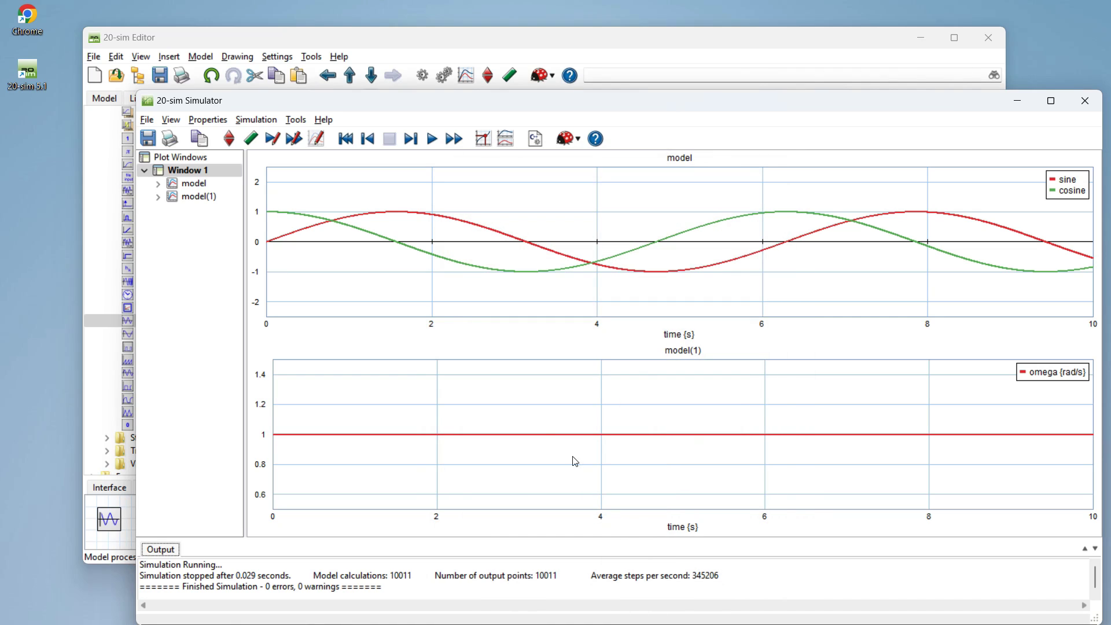
Step: Clear the previous results and rerun the simulation over 0–20 seconds
click(344, 139)
click(432, 139)
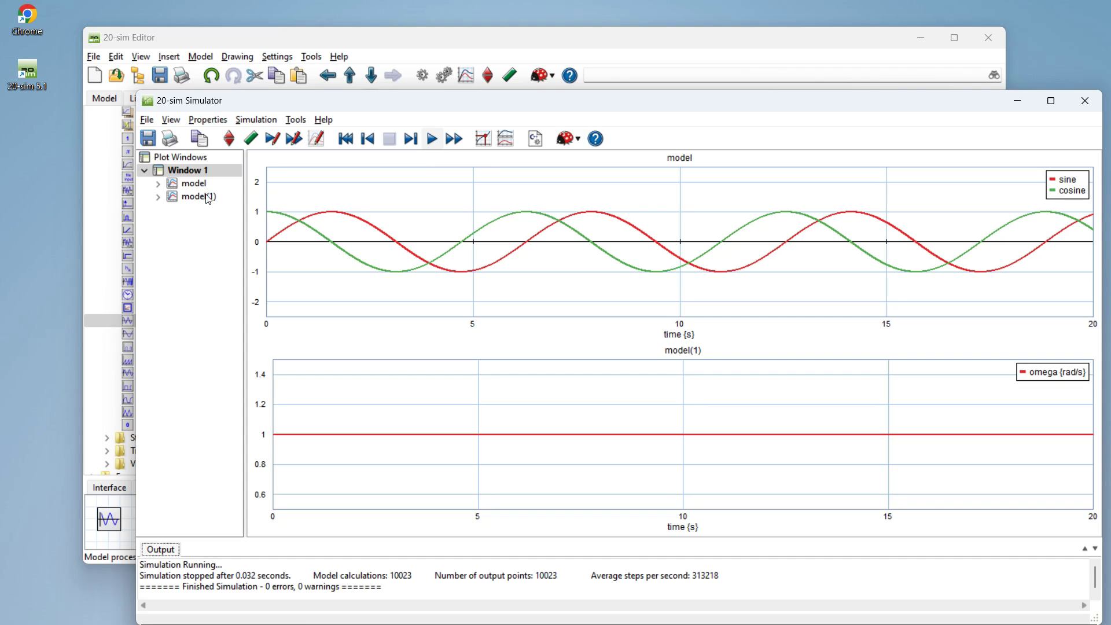
Step: Set the Sine block's amplitude parameter to 0.5 and rerun the simulation
click(208, 120)
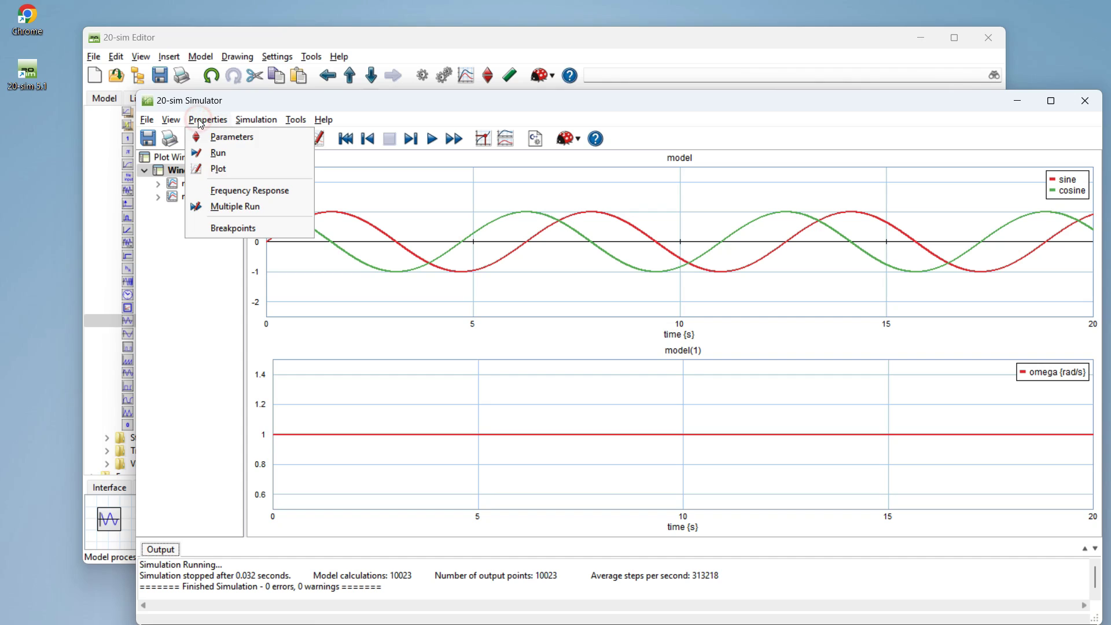
click(217, 137)
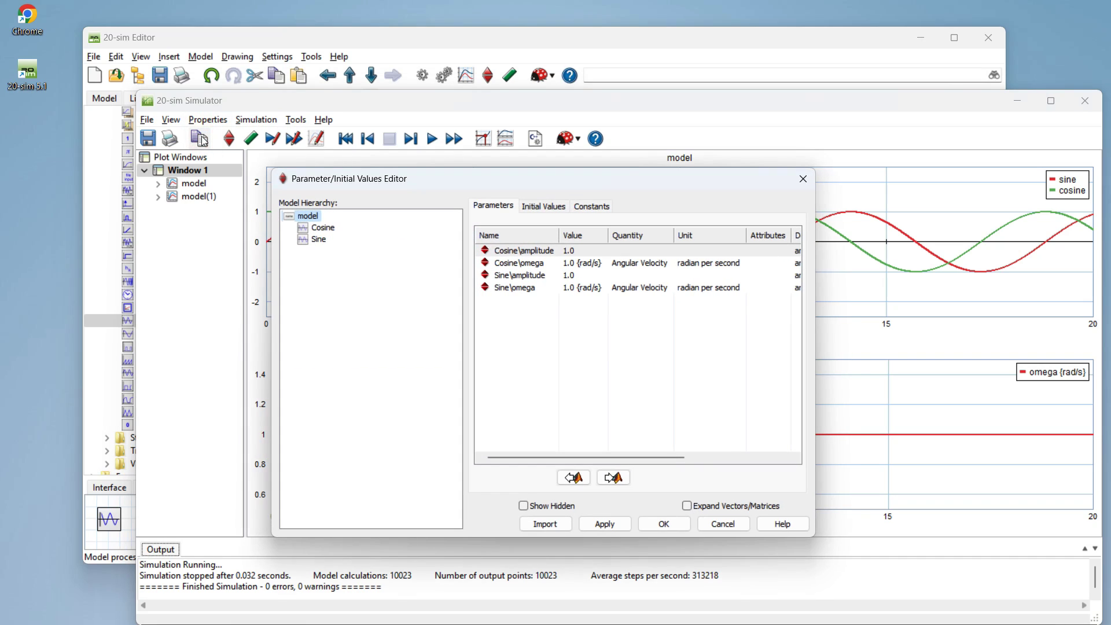
click(320, 241)
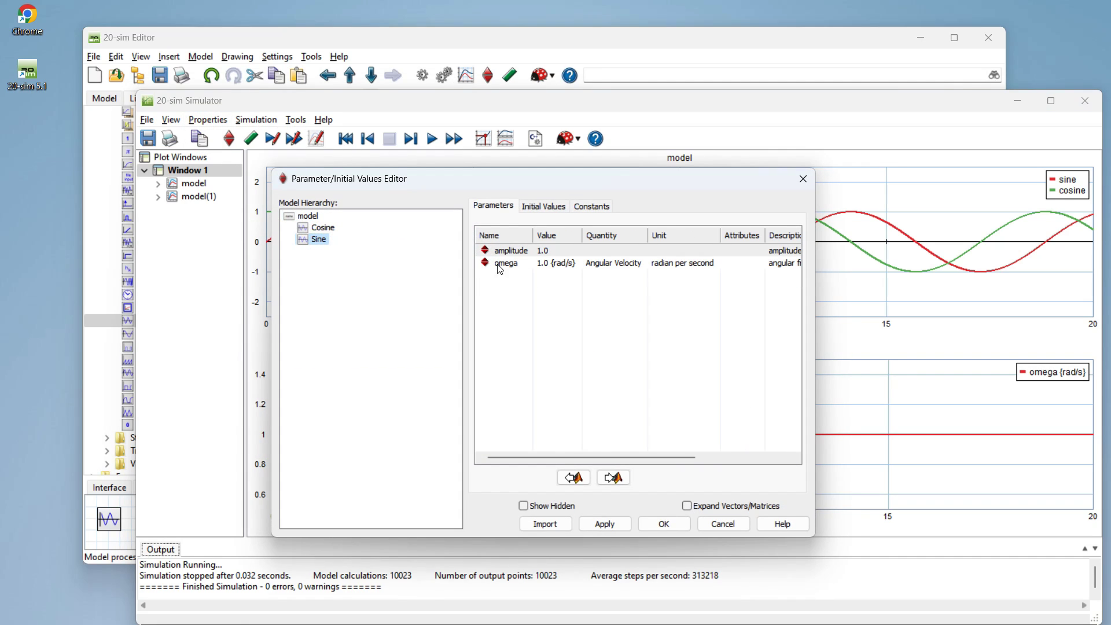
double_click(544, 251)
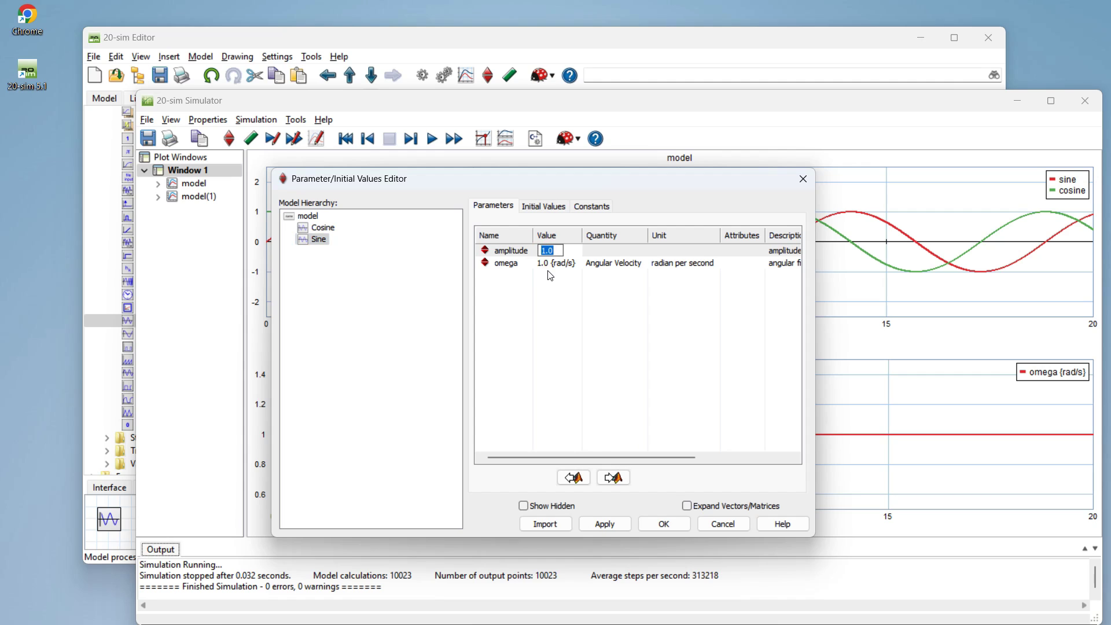
text(0.5)
click(662, 527)
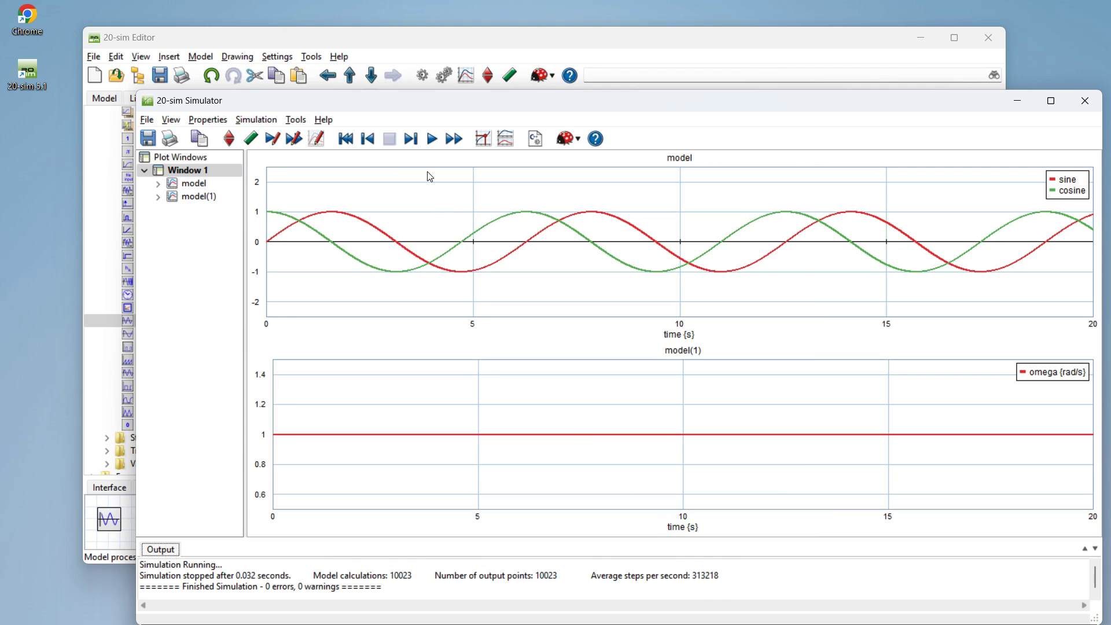
click(430, 142)
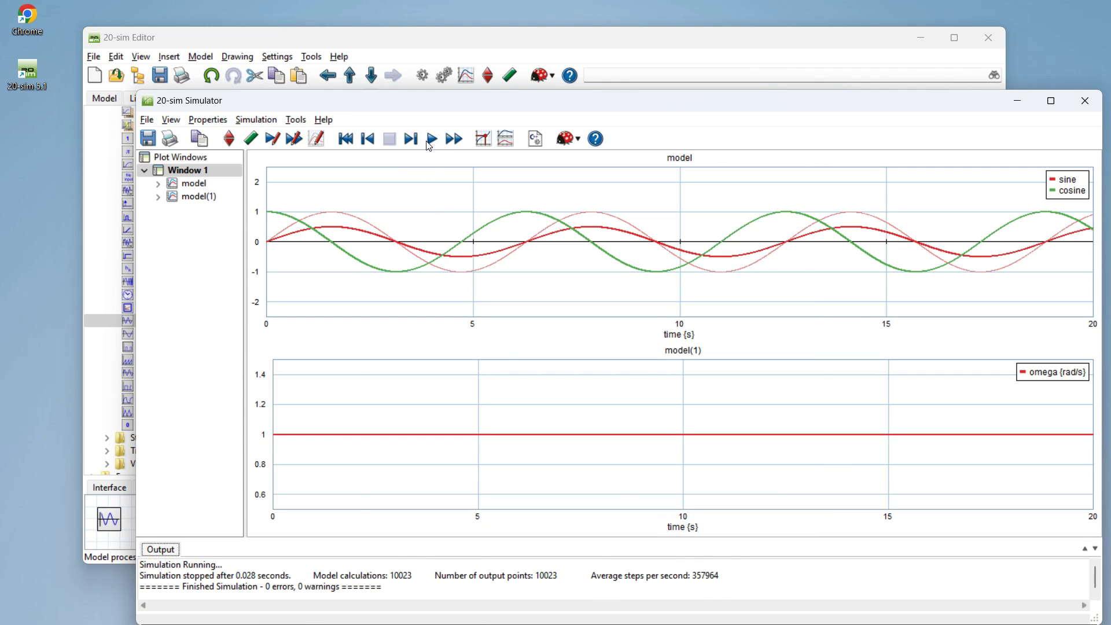